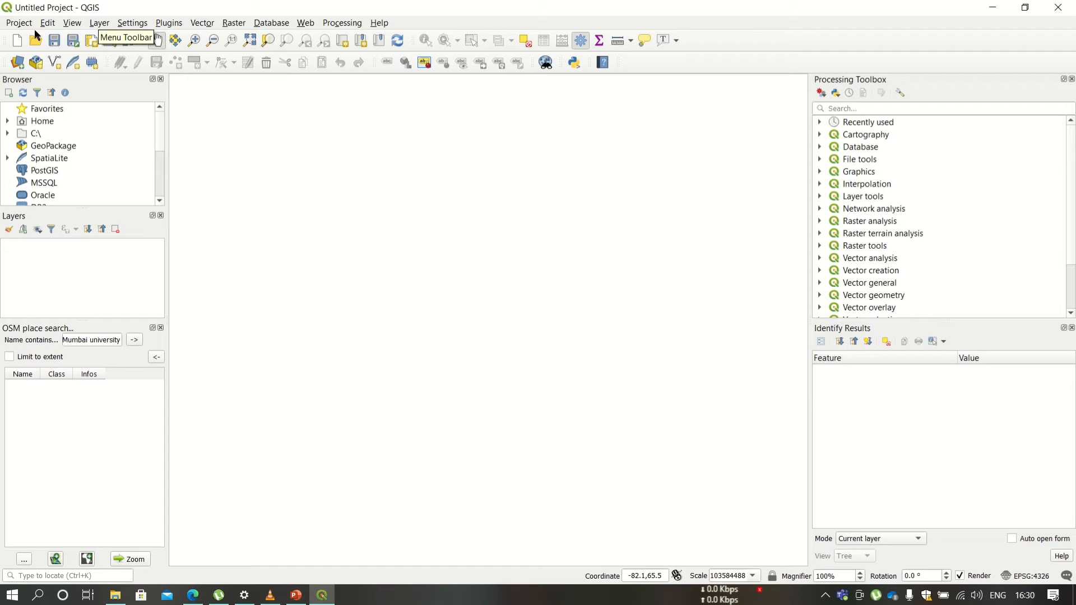
- Add the raster file 10n060e_20101117_gmted_mea300.tif from the Practical_04\B folder to the project as a layer
click(103, 23)
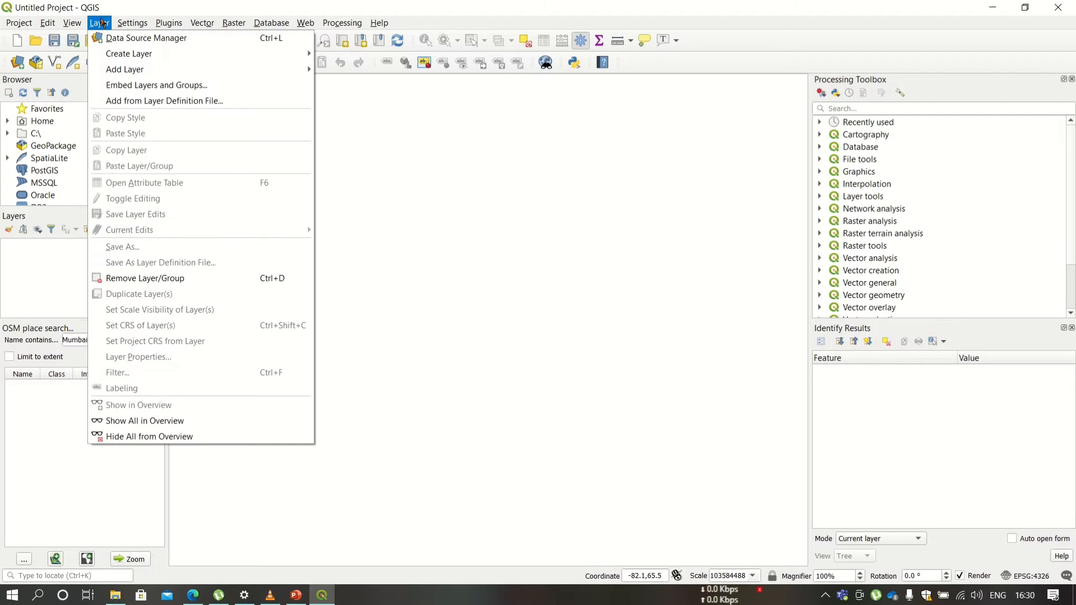
mouse_move(234, 71)
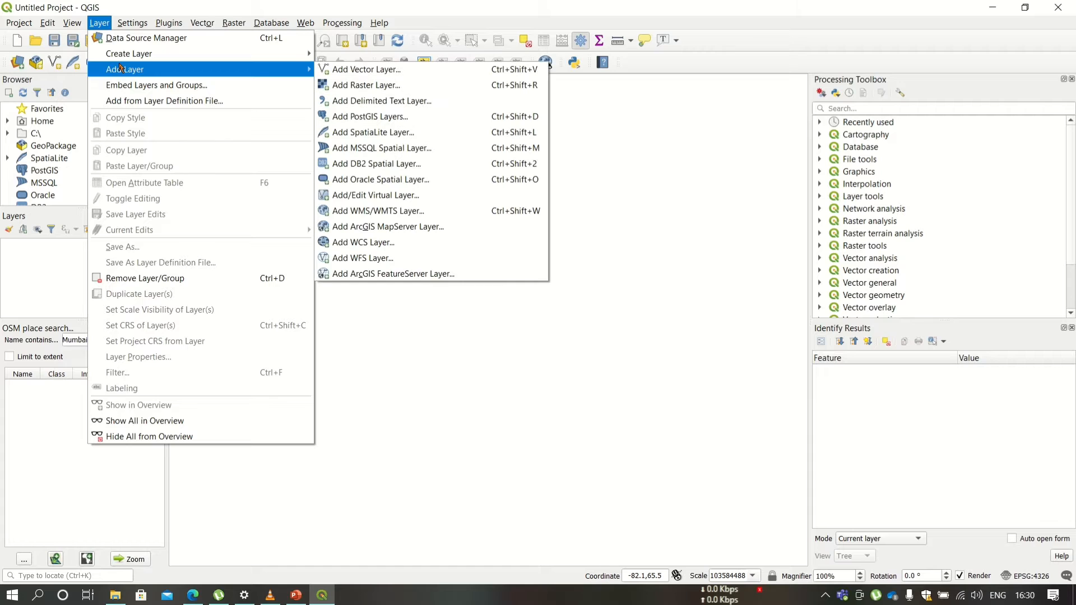
click(342, 86)
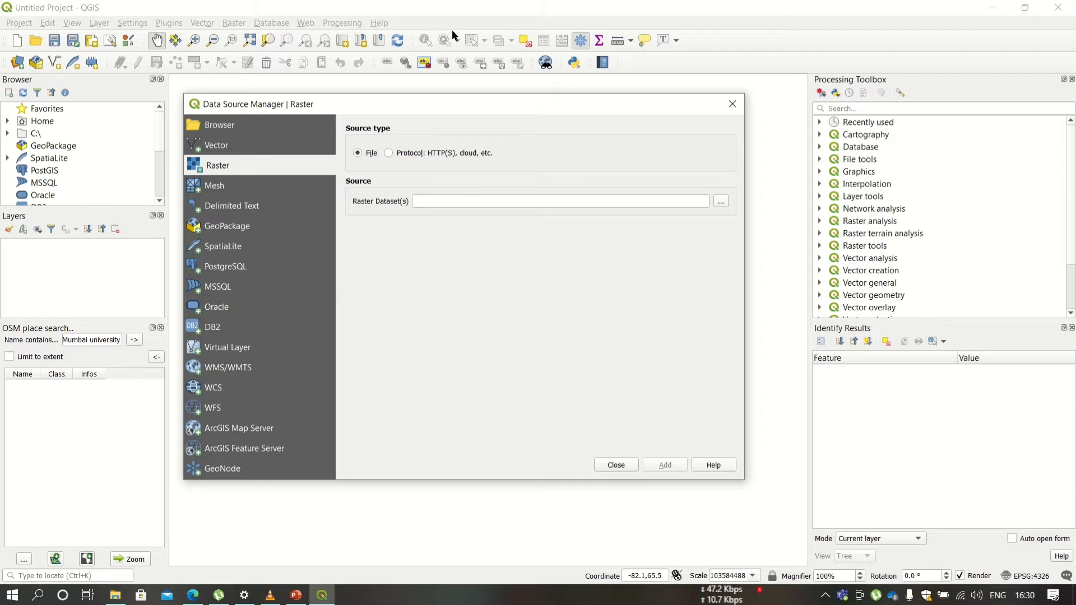
click(721, 200)
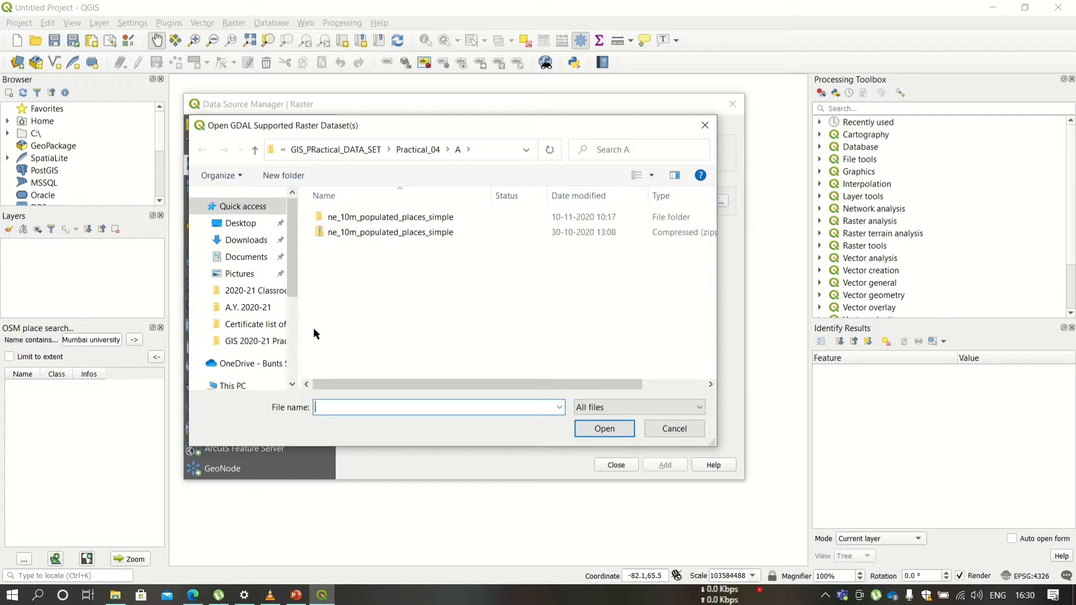
click(256, 153)
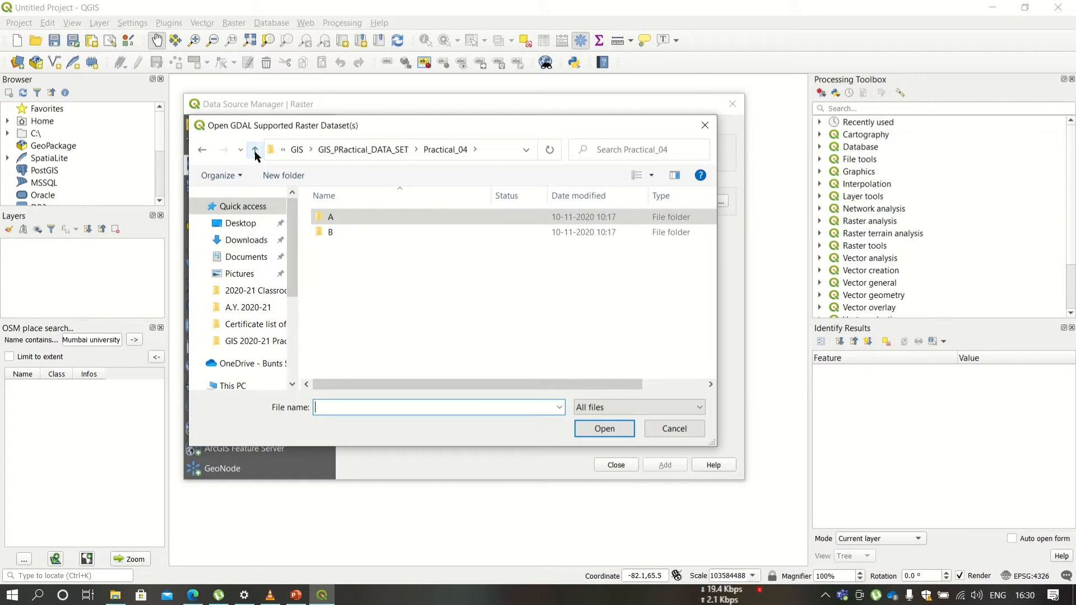
double_click(356, 232)
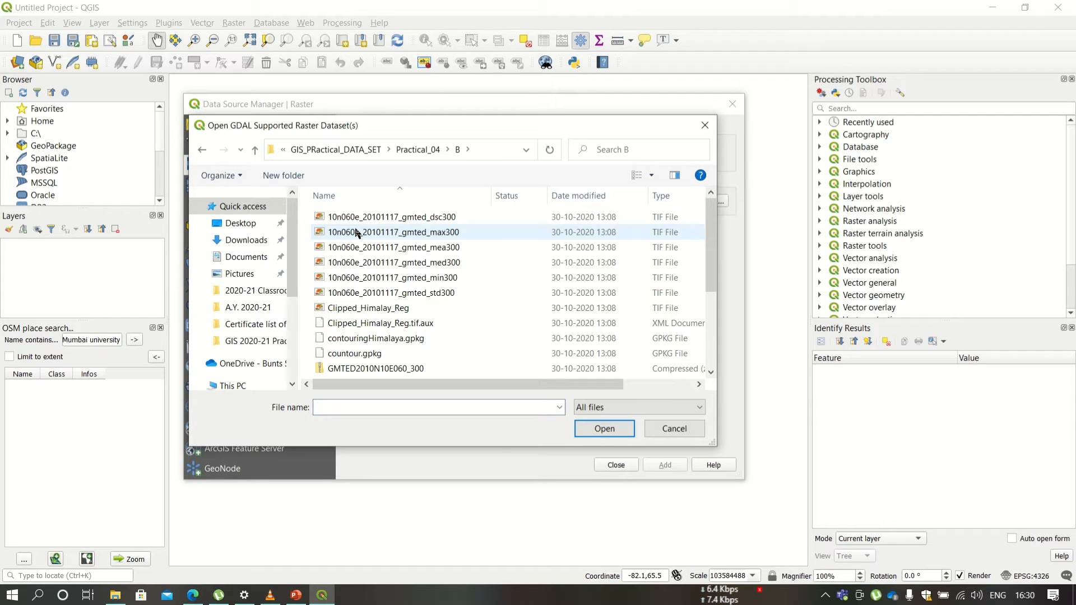
click(462, 247)
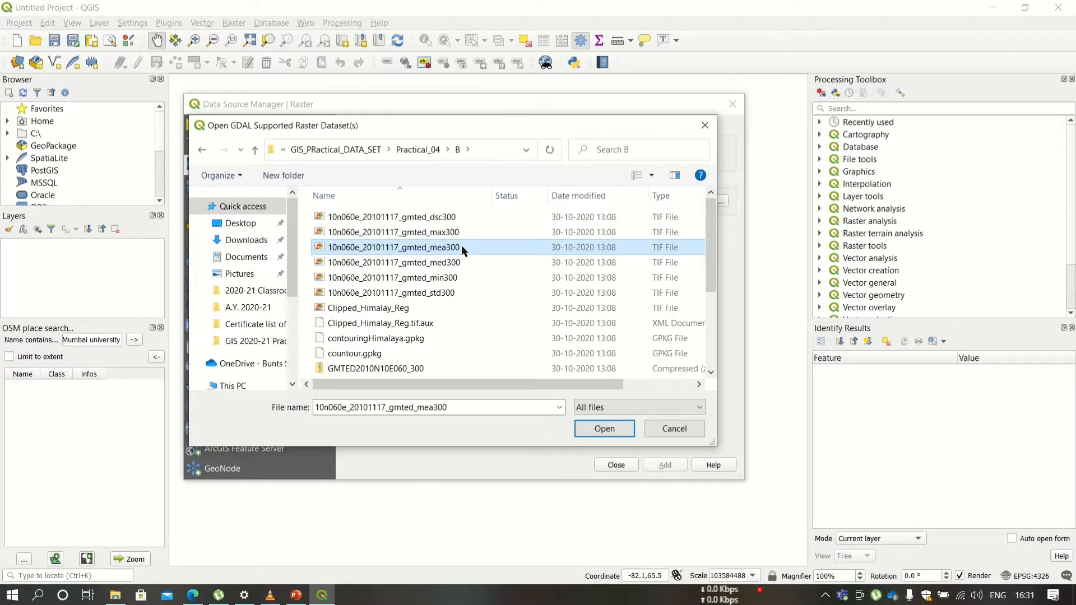
click(598, 431)
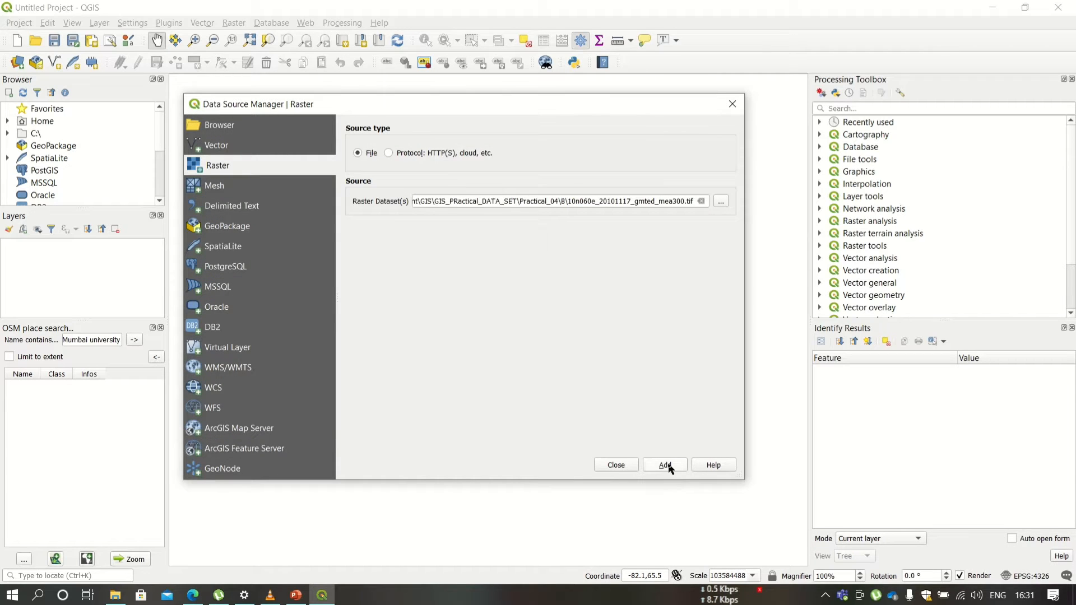
click(666, 465)
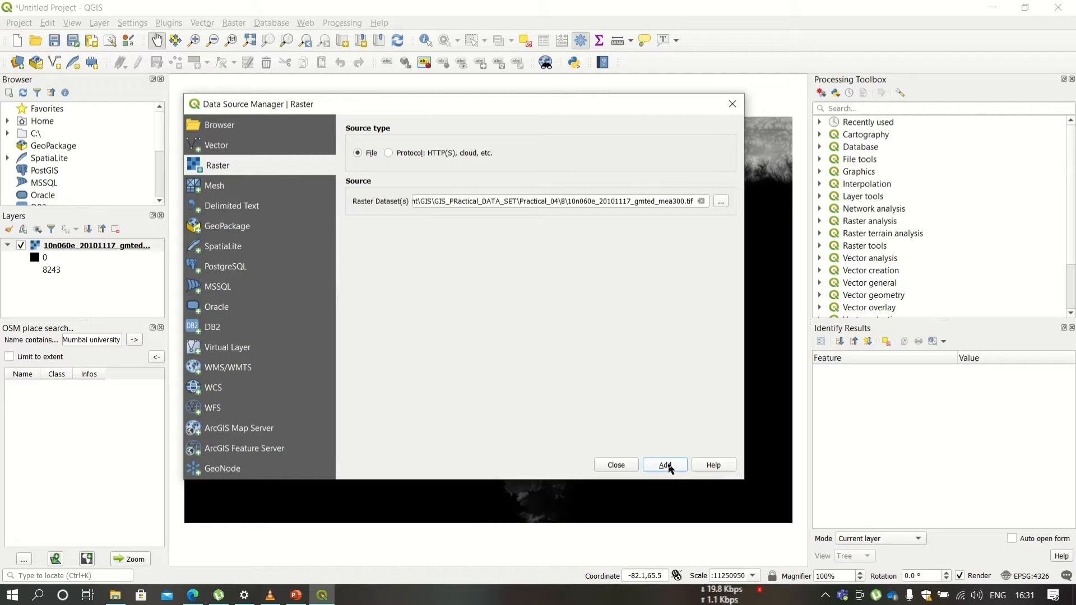
click(617, 465)
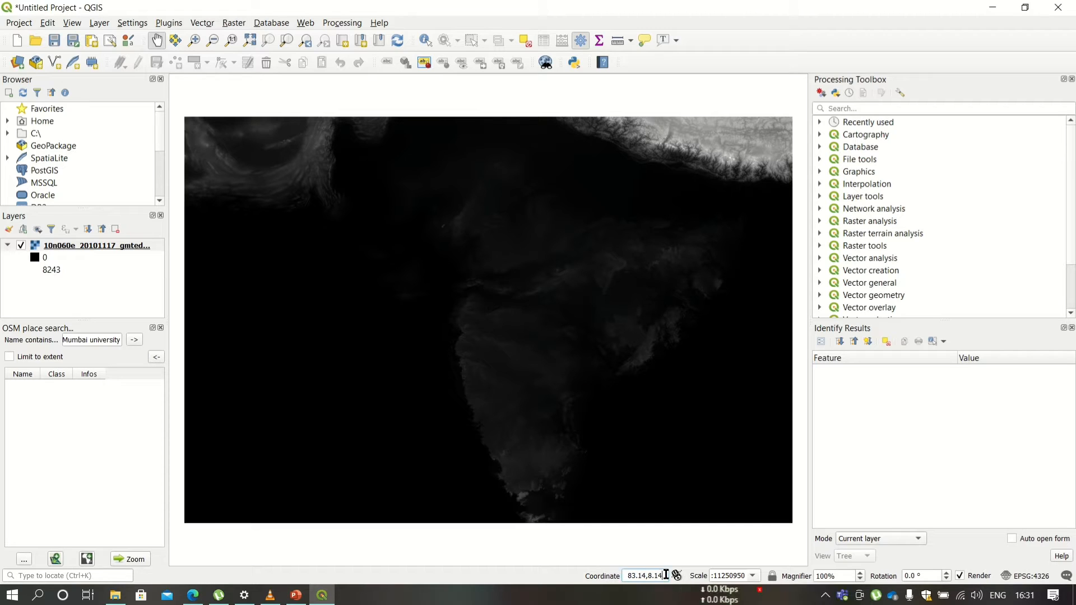
- Try to centre the map on the coordinate 86.92,27.98
key(BackSpace)
key(BackSpace)
key(BackSpace)
key(BackSpace)
key(BackSpace)
key(BackSpace)
key(BackSpace)
key(BackSpace)
text(6.92,)
text(27)
text(.8)
key(BackSpace)
text(98)
- Set the map scale to 1:900000
click(725, 575)
key(Home)
key(End)
key(BackSpace)
key(BackSpace)
key(BackSpace)
key(BackSpace)
key(BackSpace)
key(BackSpace)
key(BackSpace)
key(BackSpace)
text(900000)
key(Return)
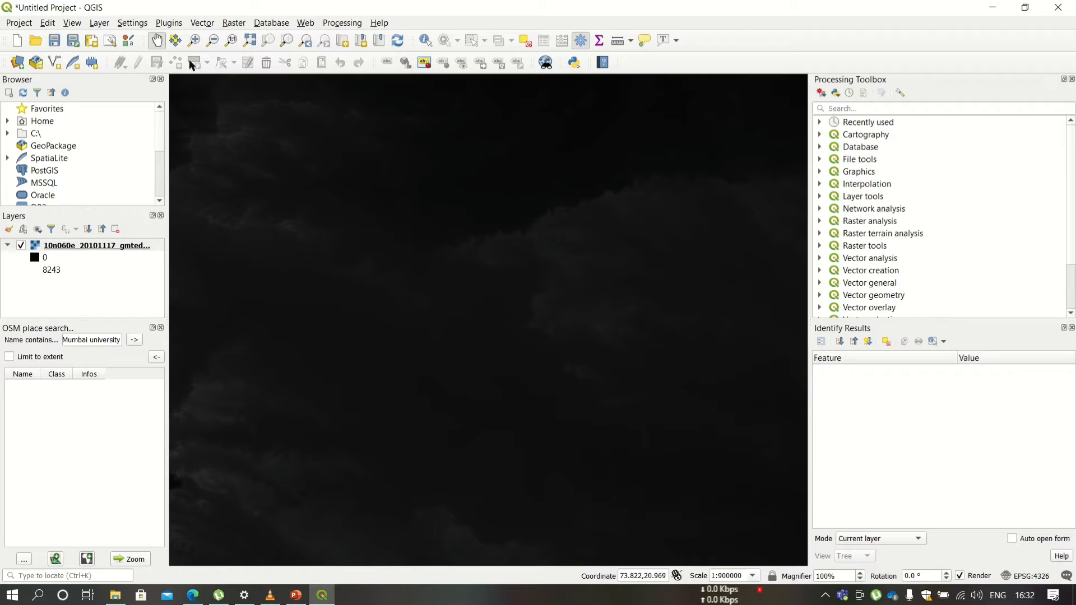
- Start Clip Raster by Extent on the gmted_mea300 raster, using the current canvas extent as the clipping extent
click(228, 25)
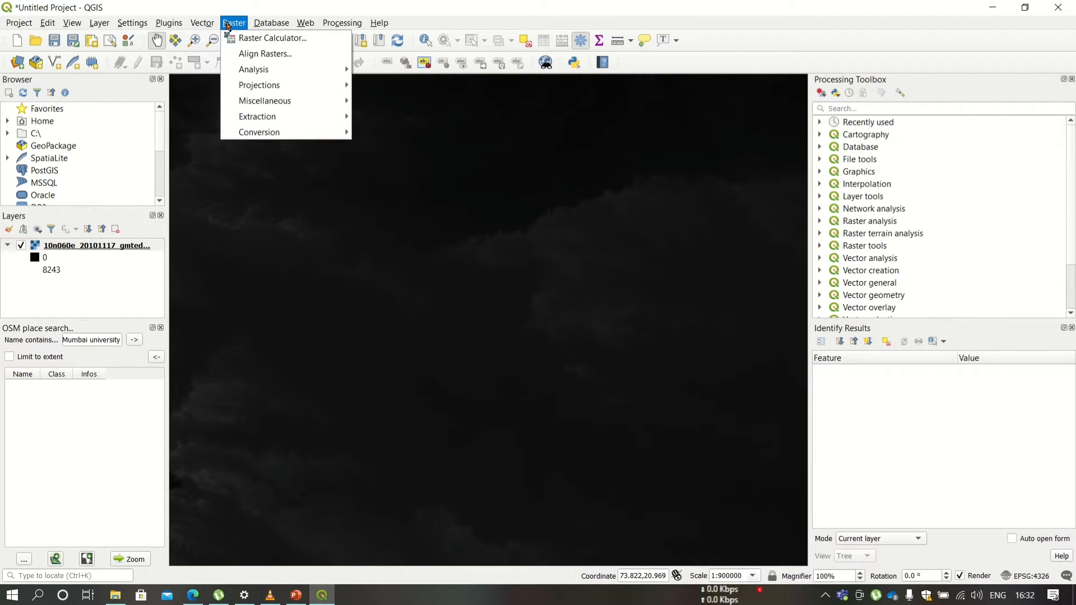
mouse_move(262, 120)
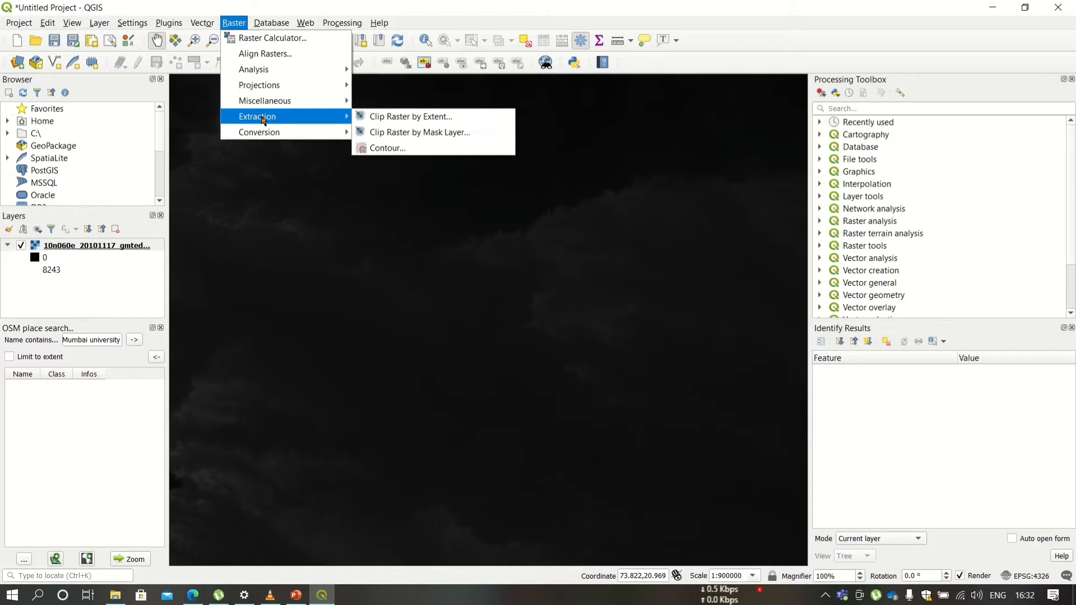
click(389, 119)
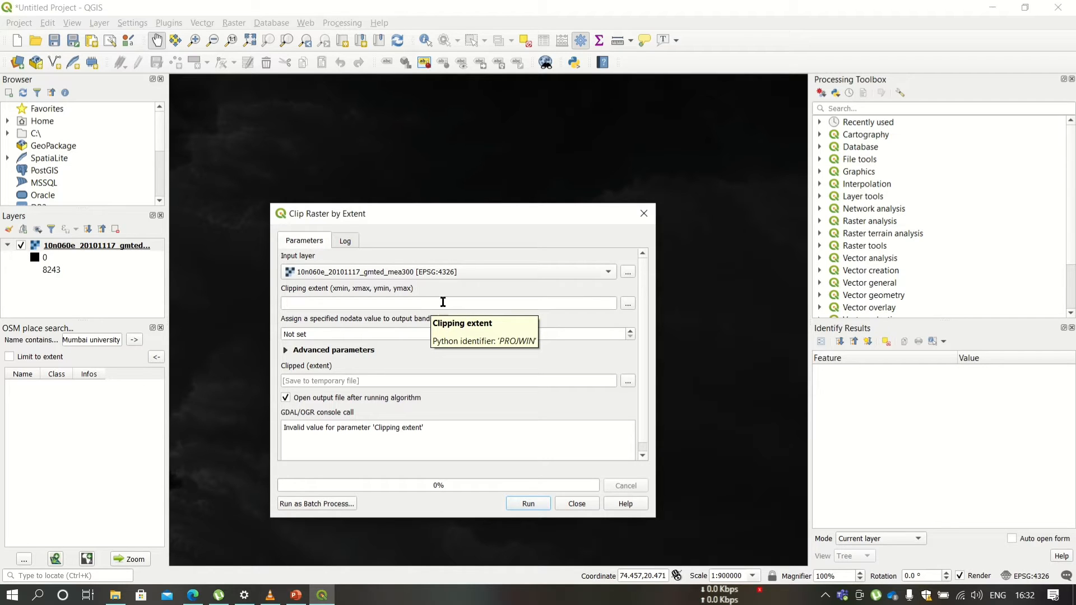
click(628, 305)
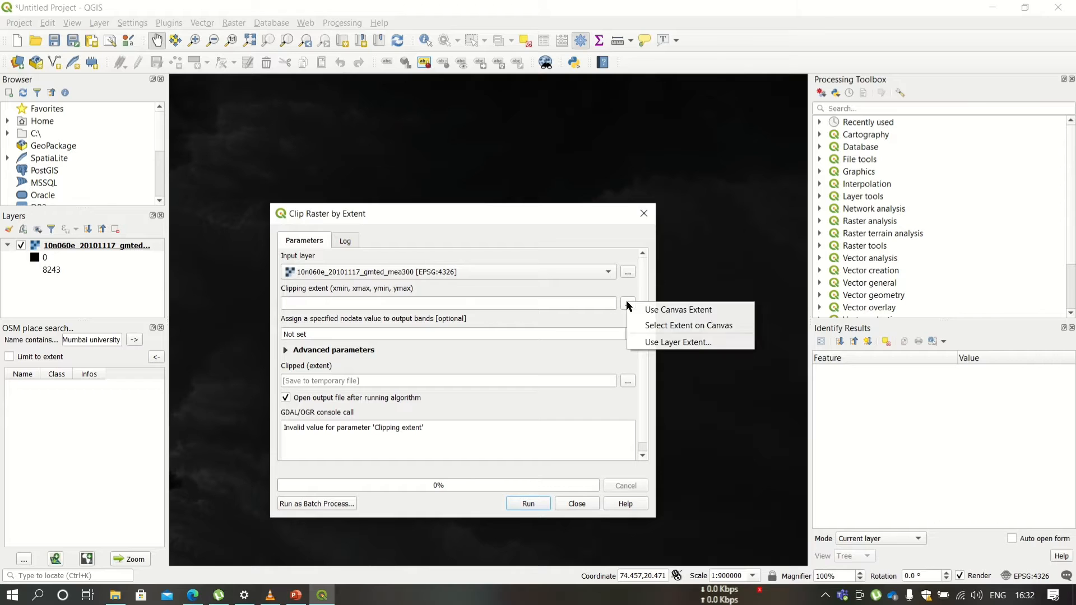
click(649, 311)
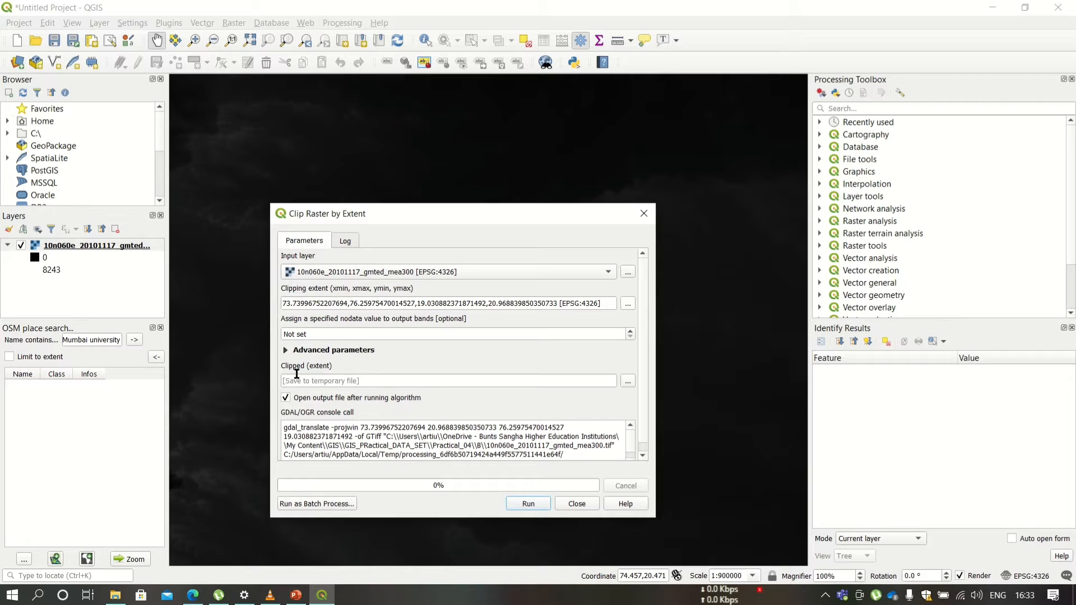
- Set the clipped output to a TIF file named Himalaya_Clipped in GIS_PRactical_DATA_SET\Practical_04\A, and run the clip
click(628, 381)
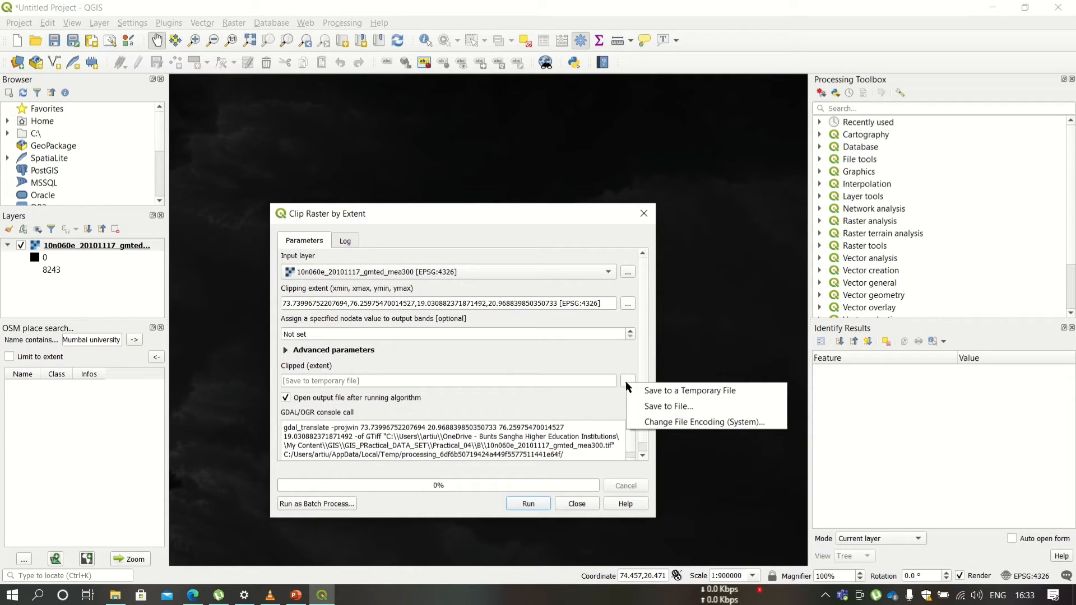
click(645, 407)
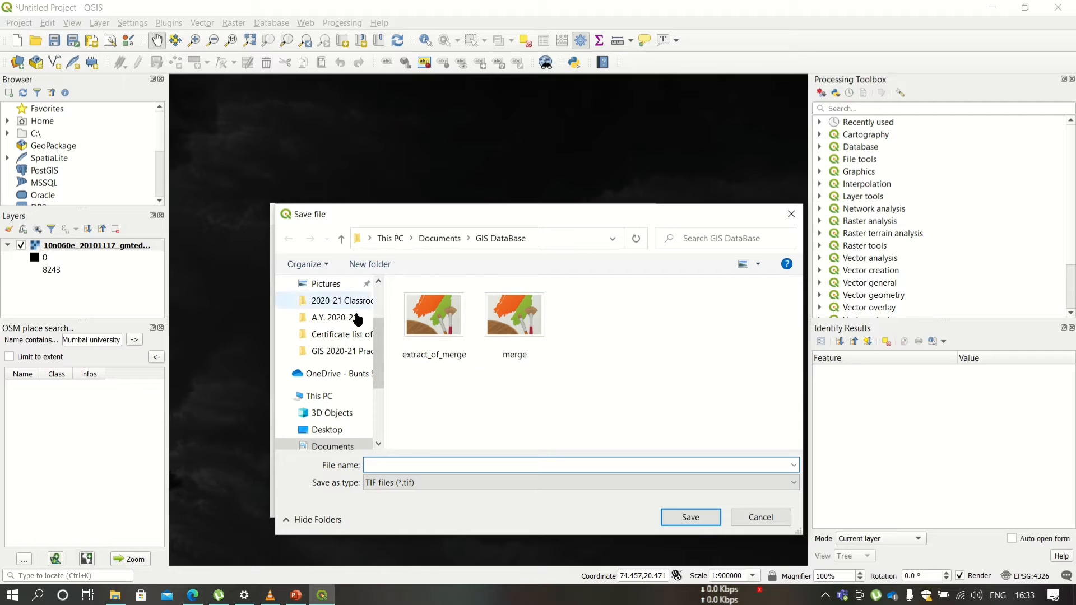
click(332, 358)
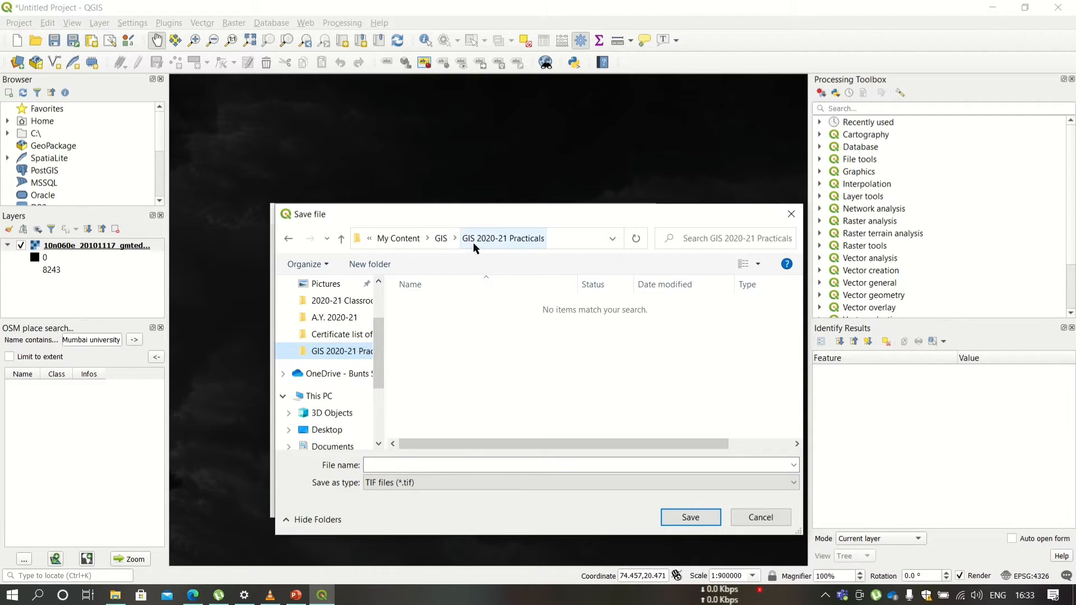
click(441, 239)
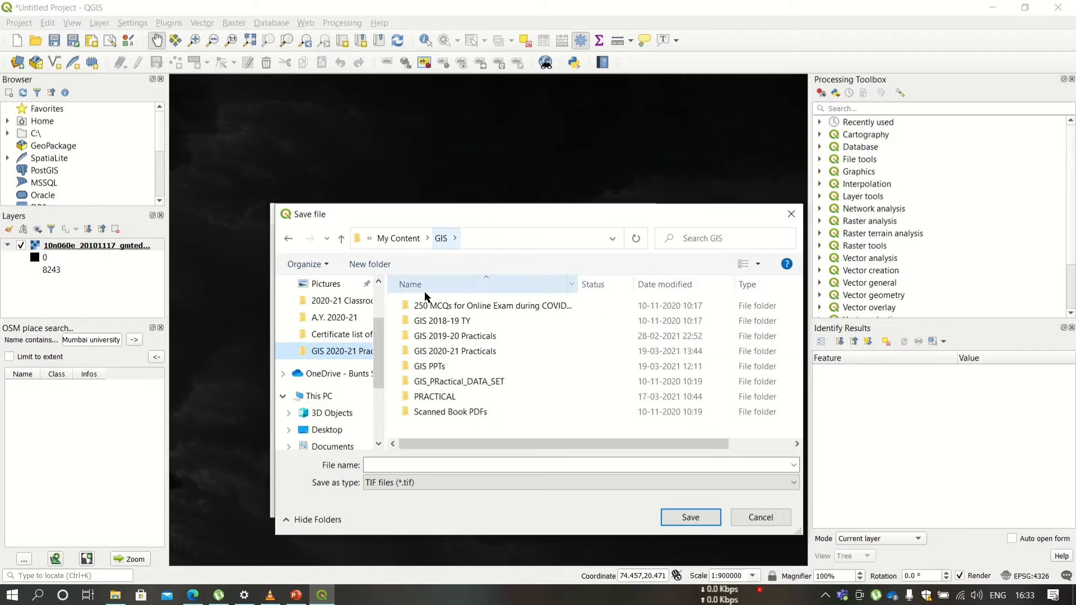
double_click(443, 383)
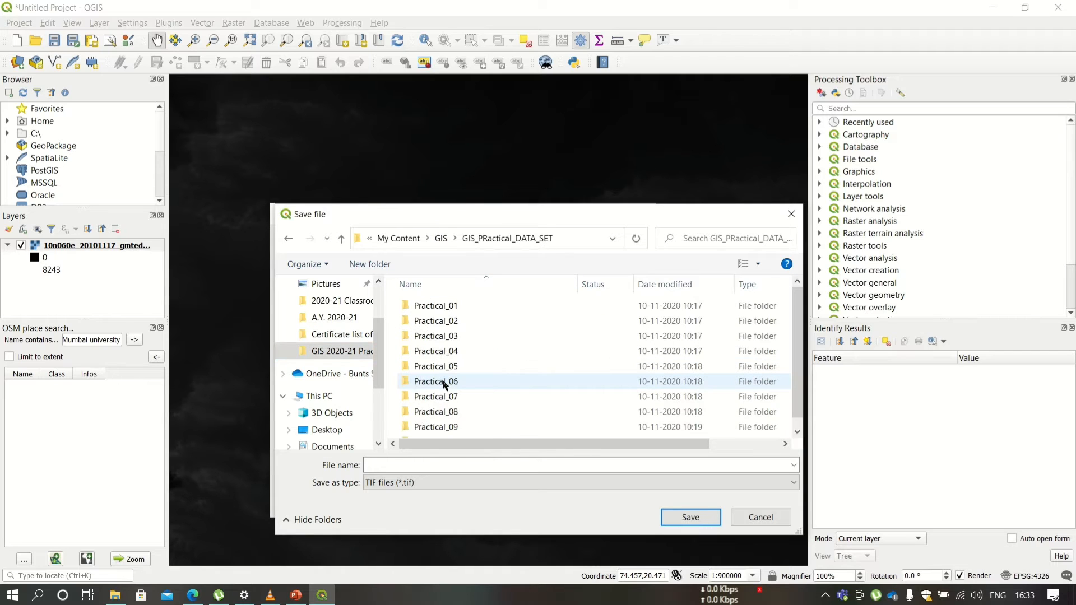
double_click(472, 351)
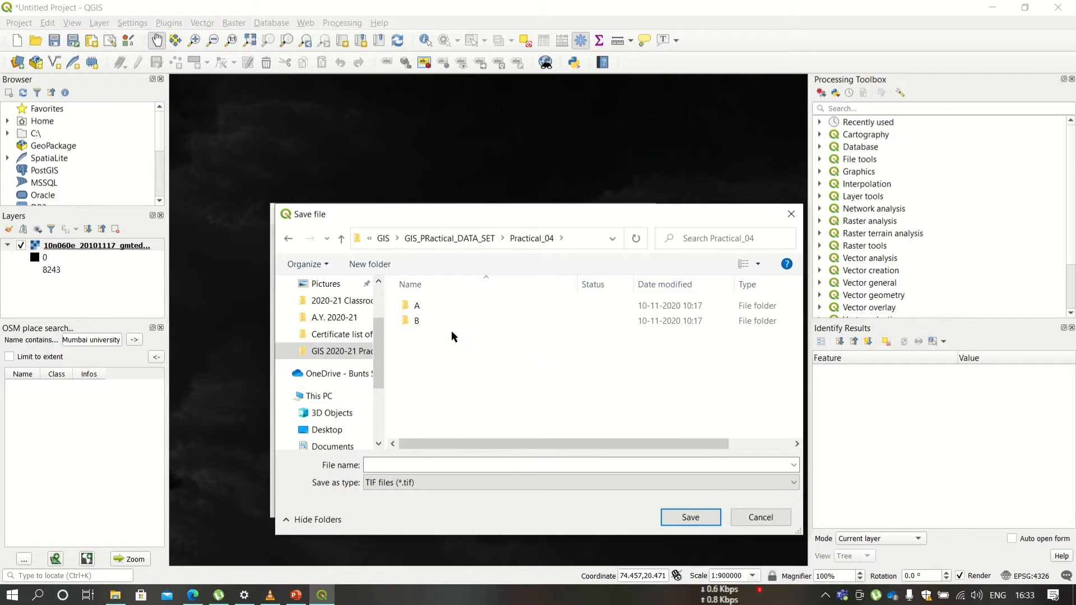
double_click(438, 306)
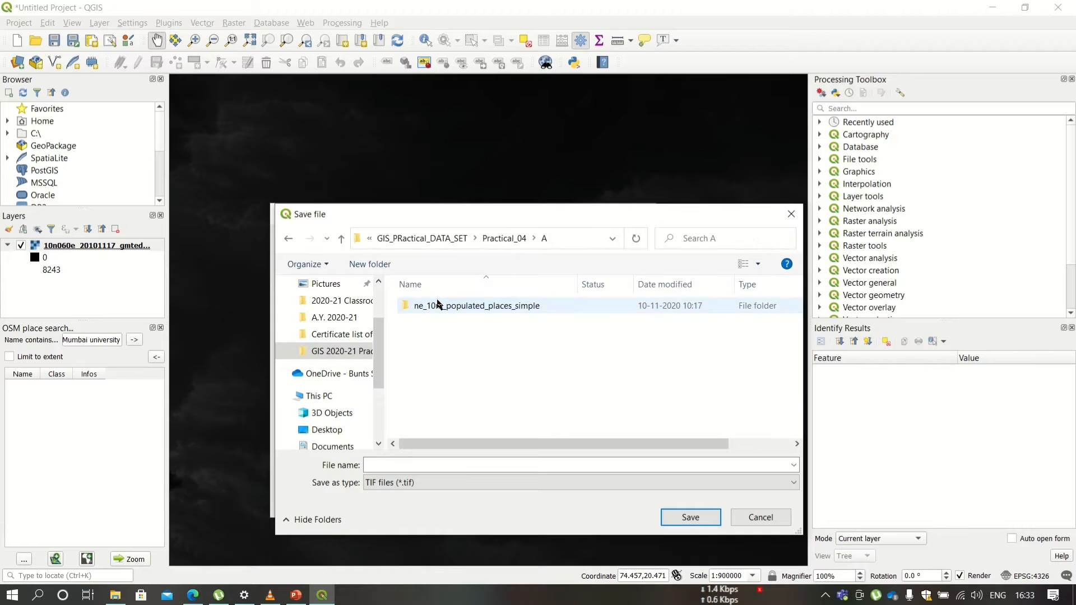
click(416, 468)
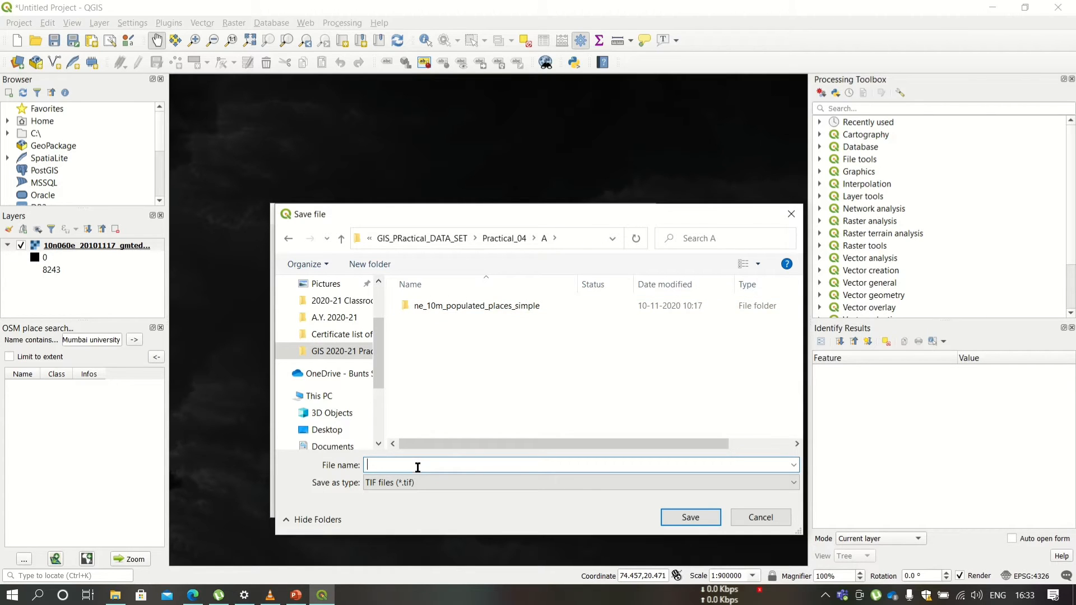
text(Himalaya_Clipped)
click(678, 514)
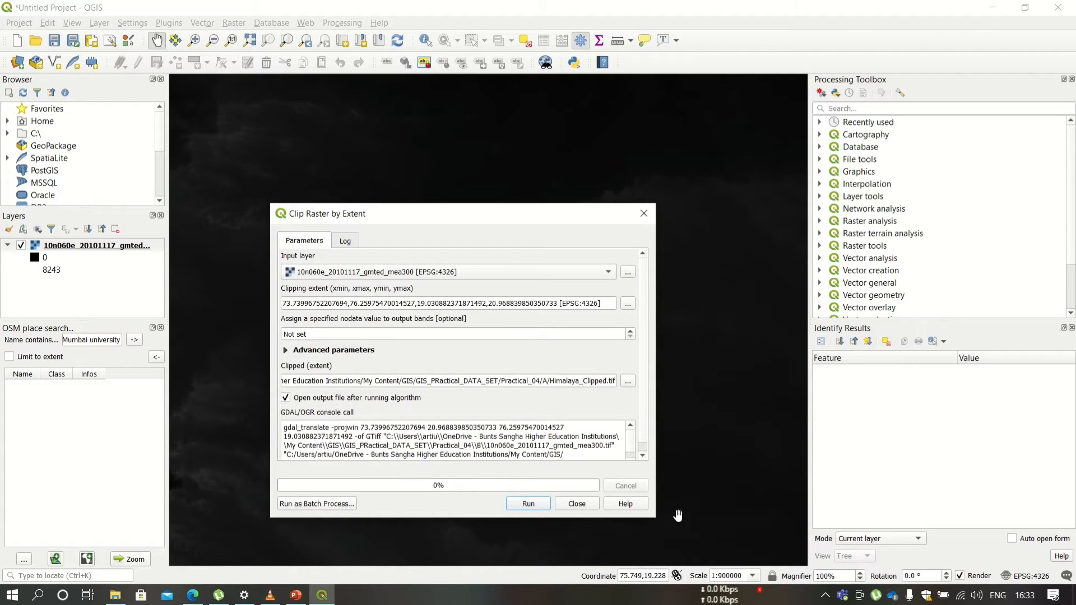
click(529, 504)
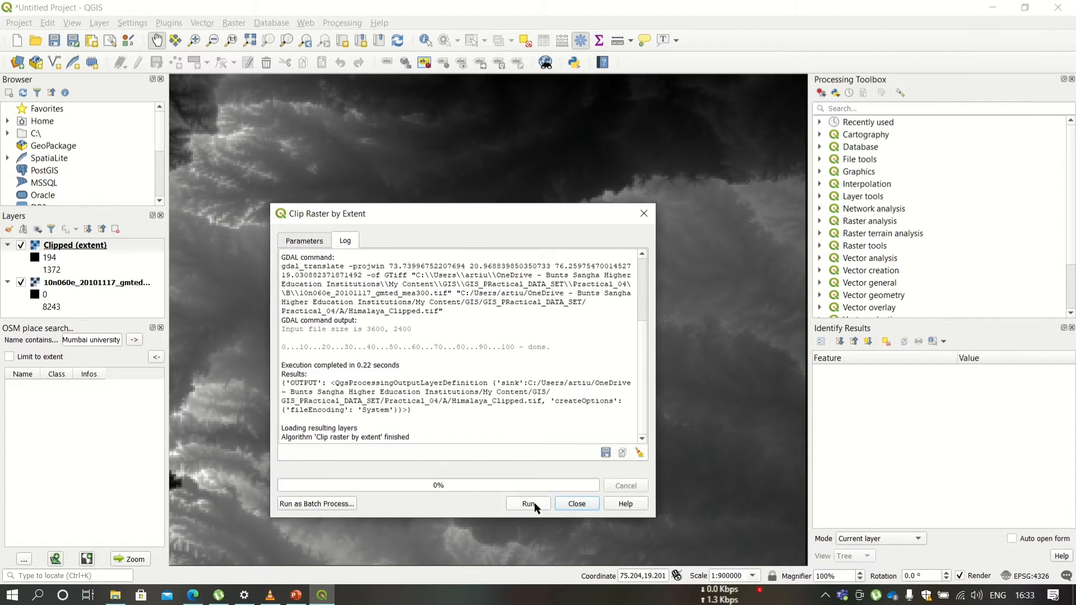
click(578, 503)
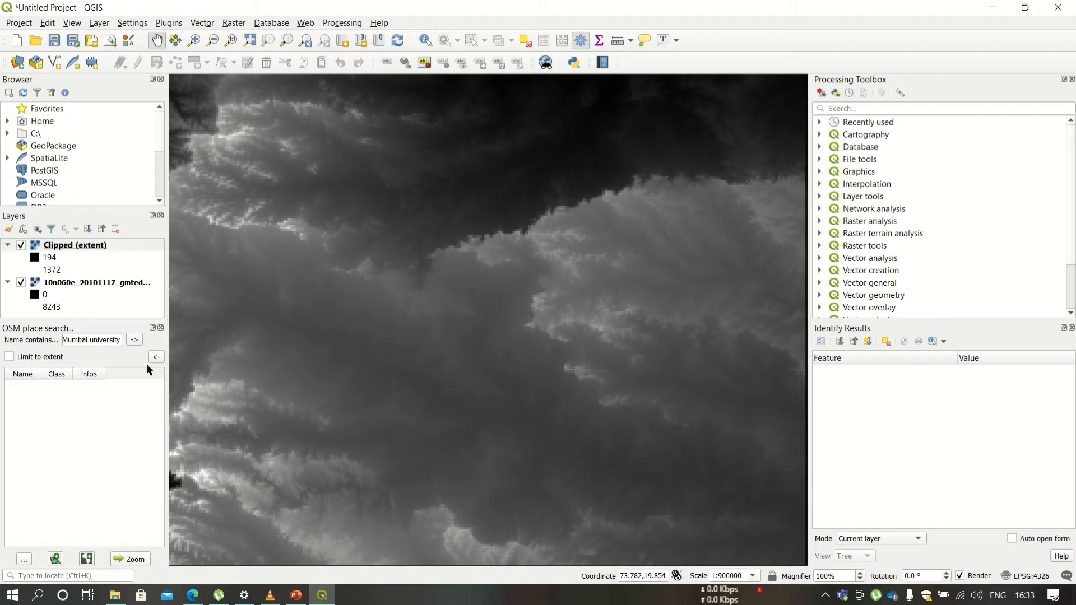
- Set up a Contour extraction on the clipped raster layer with an interval of 100 between contour lines
click(46, 297)
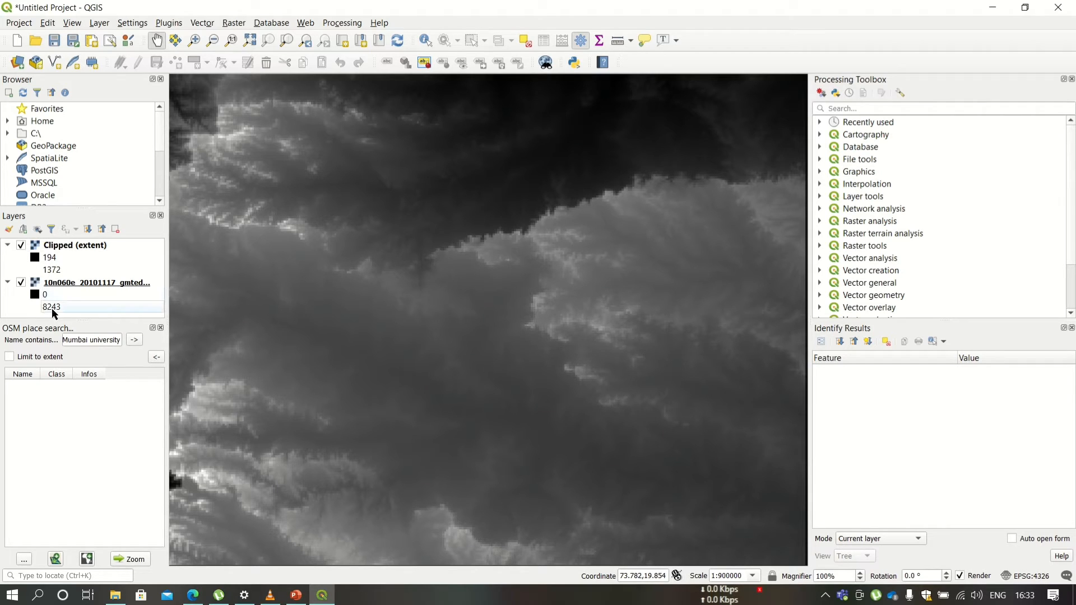
click(51, 257)
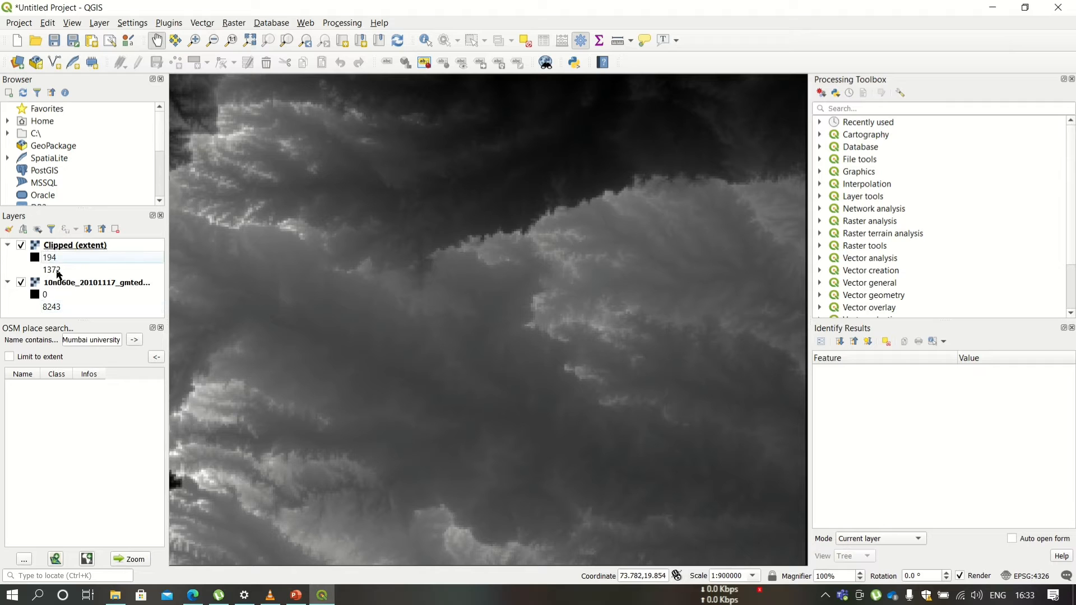
click(59, 273)
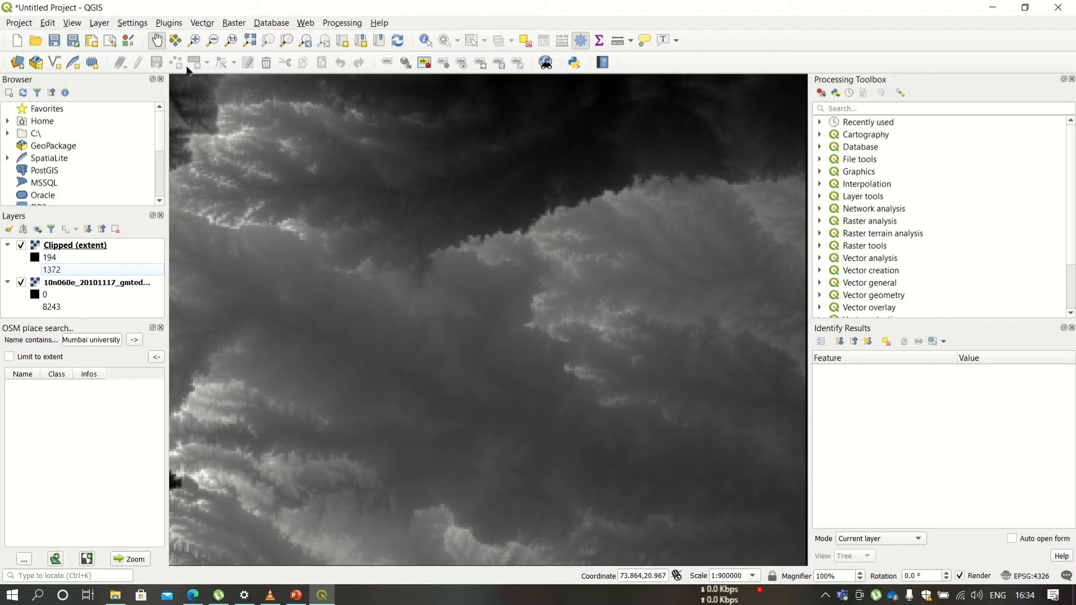
click(237, 23)
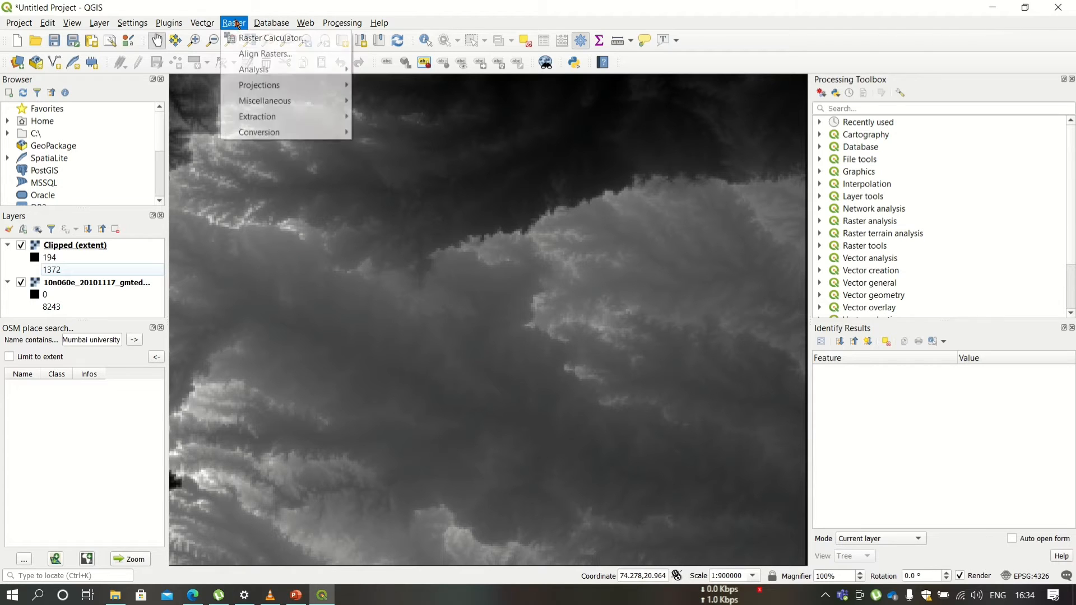
mouse_move(255, 119)
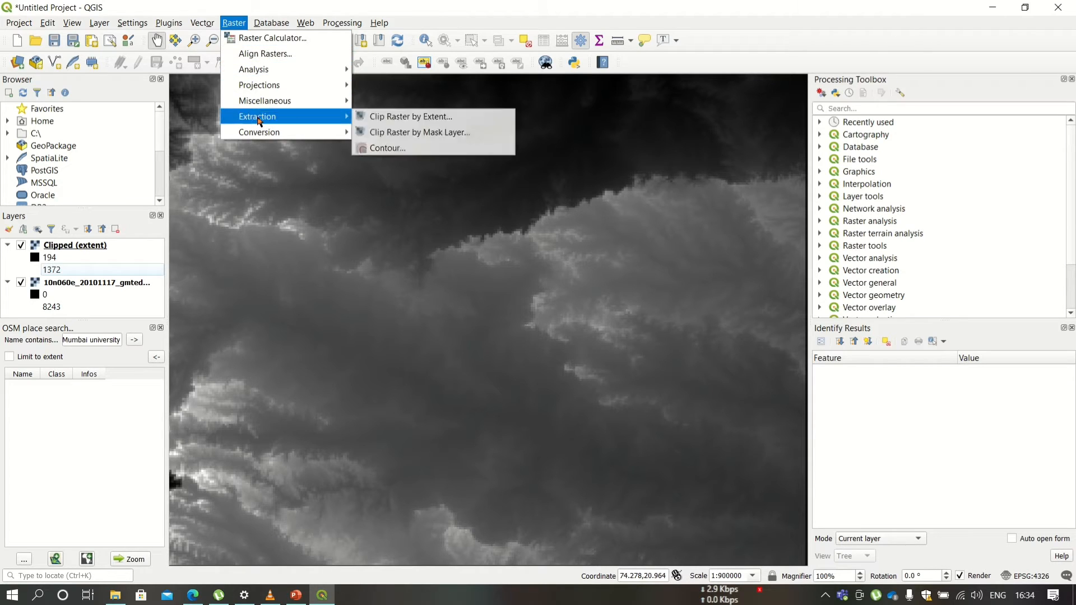
click(389, 148)
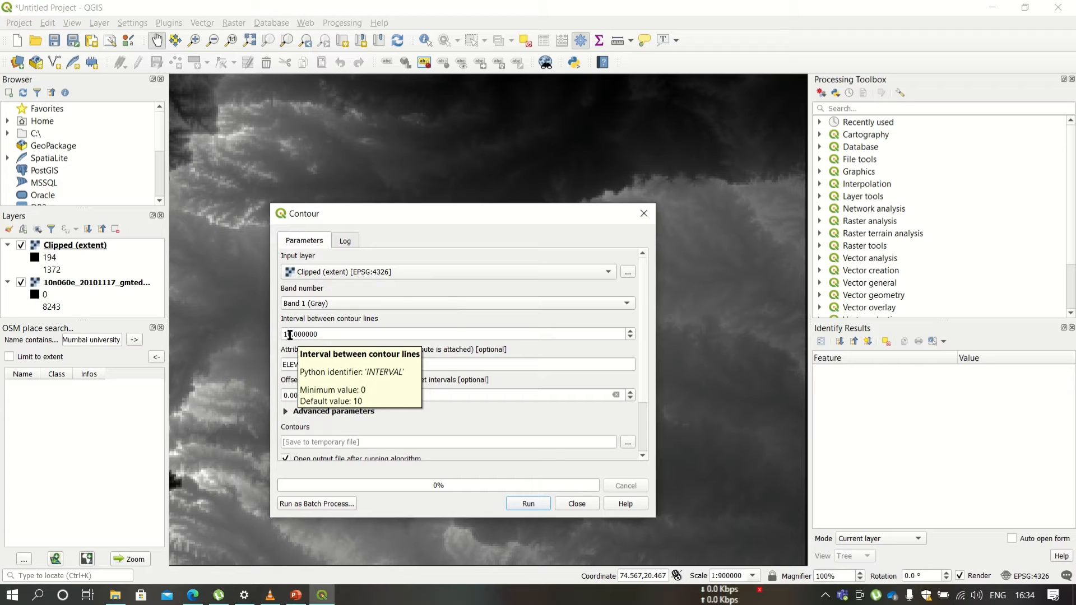
click(292, 335)
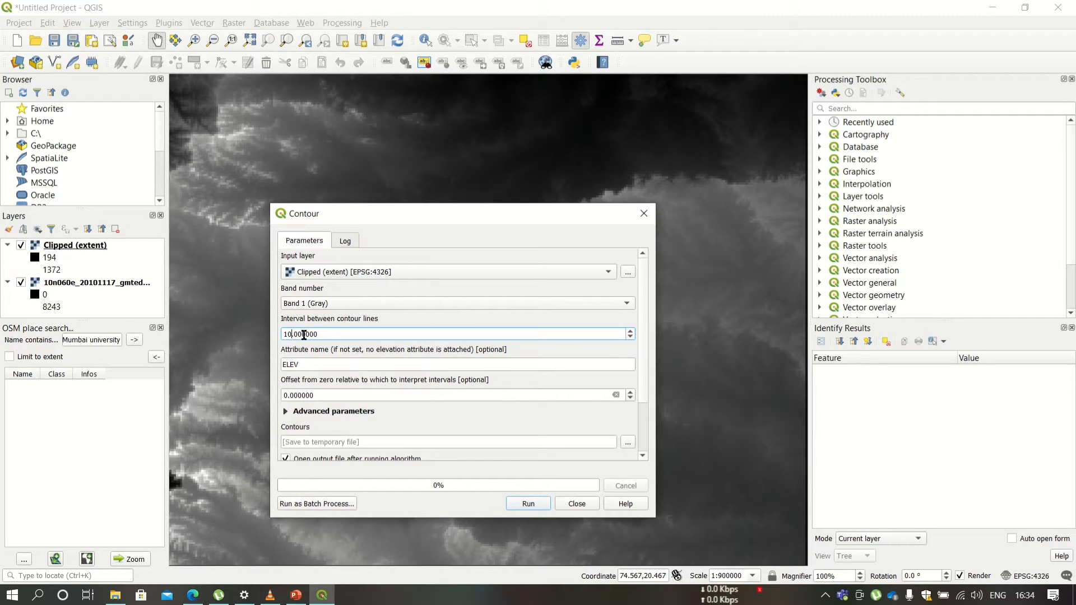
text(0)
scroll(640, 382, down, 3)
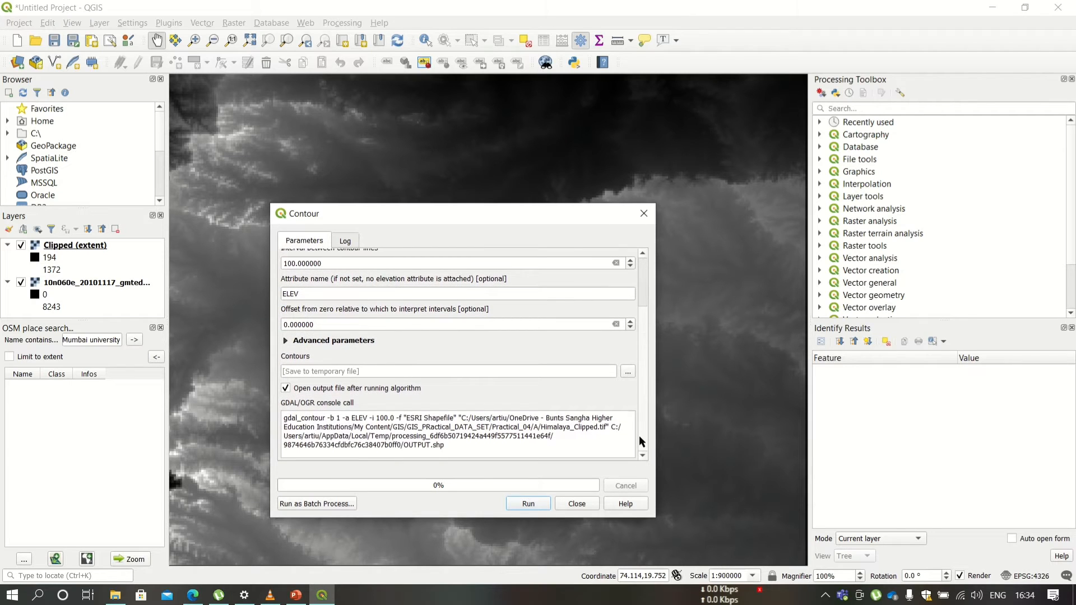
- Set the contour output to a GPKG file named himalaya_Contour in GIS_PRactical_DATA_SET\Practical_04\A, and run the extraction
click(627, 373)
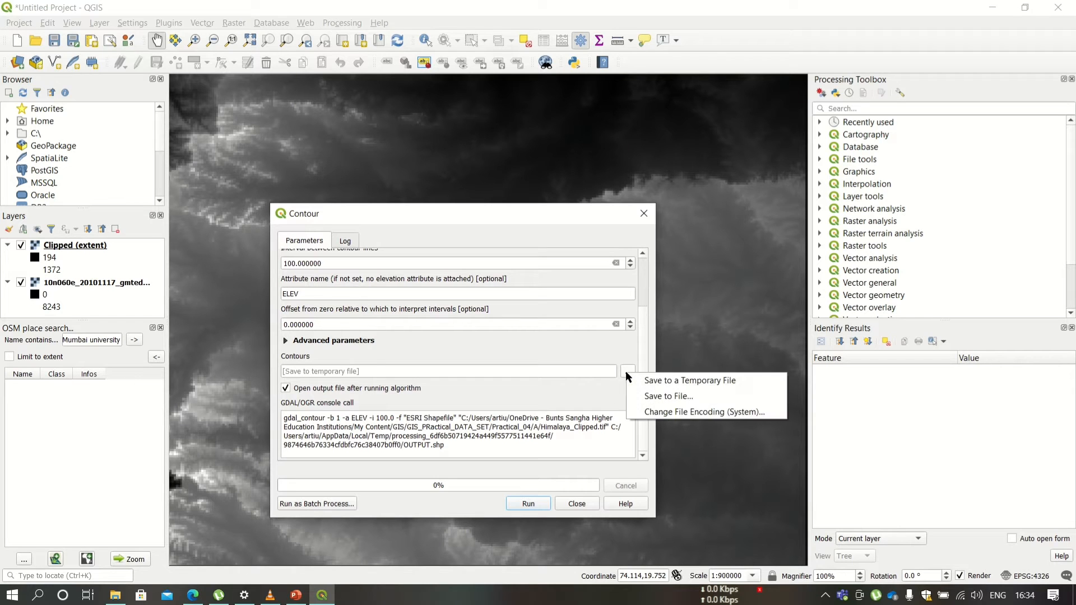
click(646, 394)
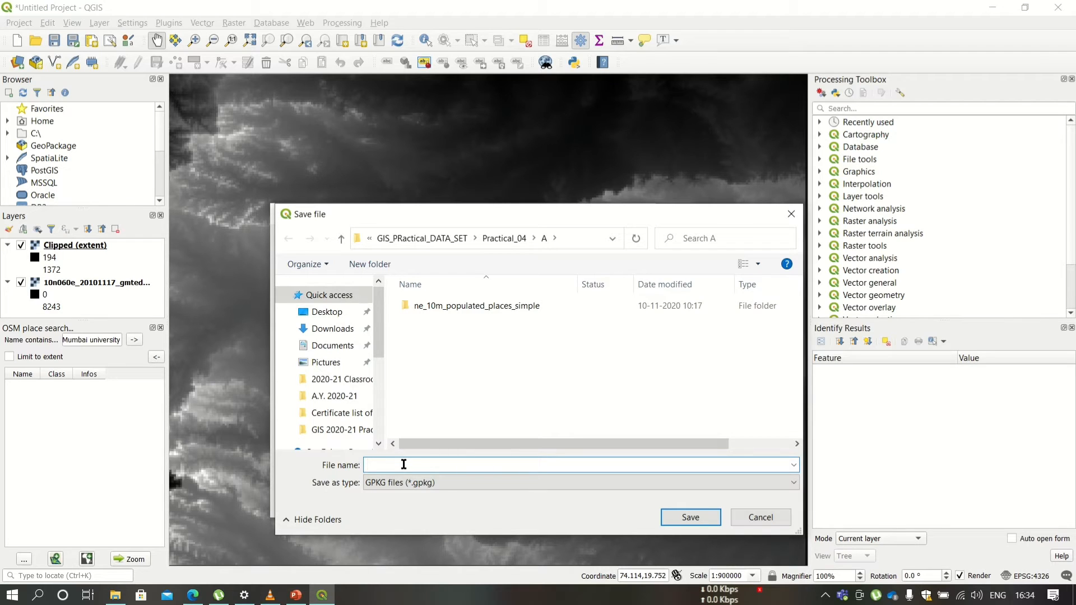
text(himal)
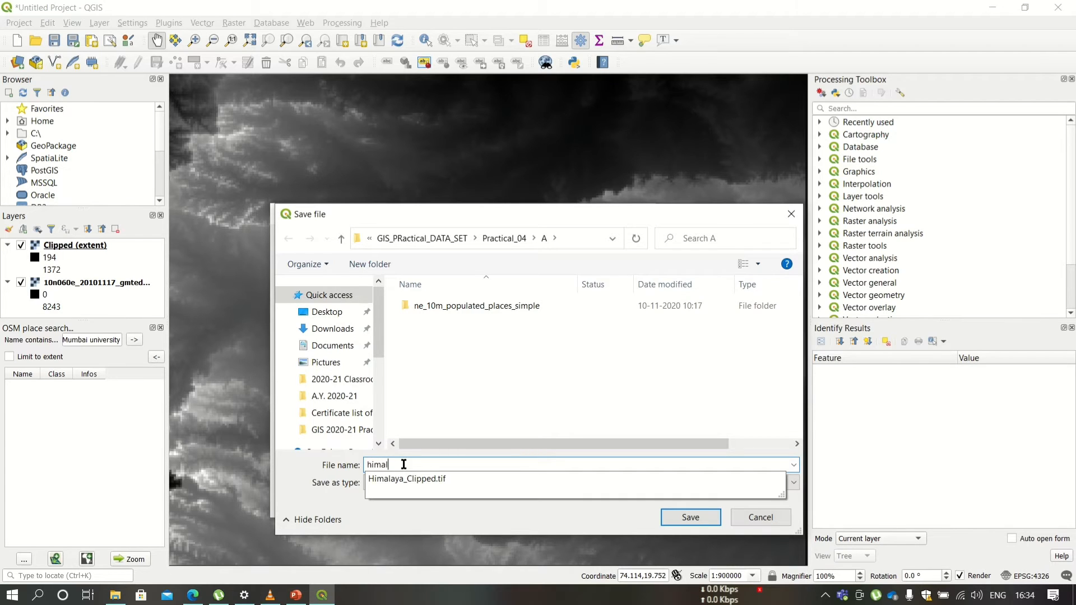
text(aya_Con)
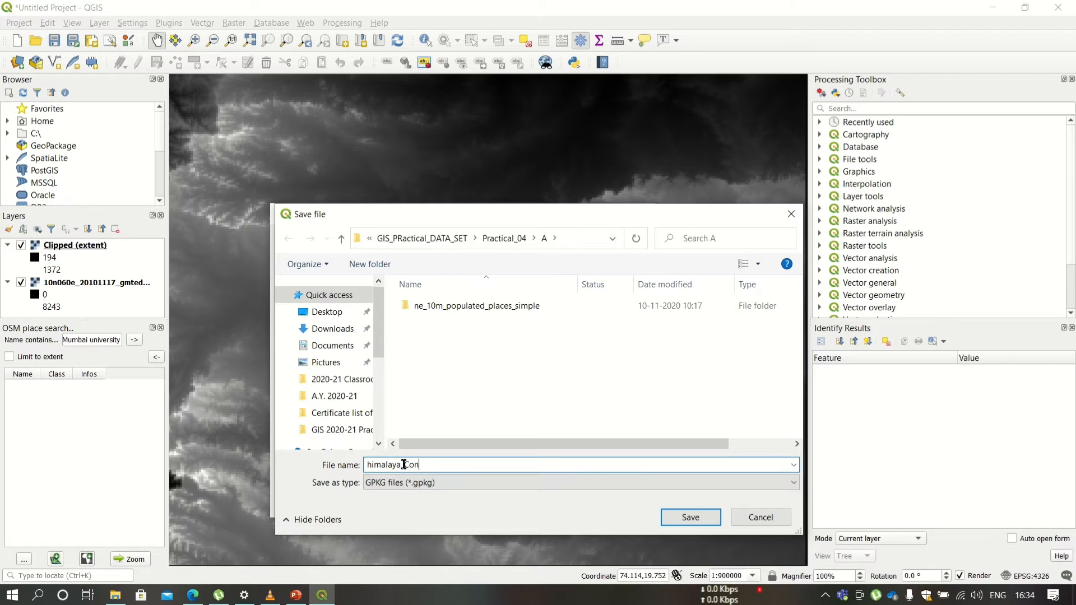
text(tour)
click(675, 516)
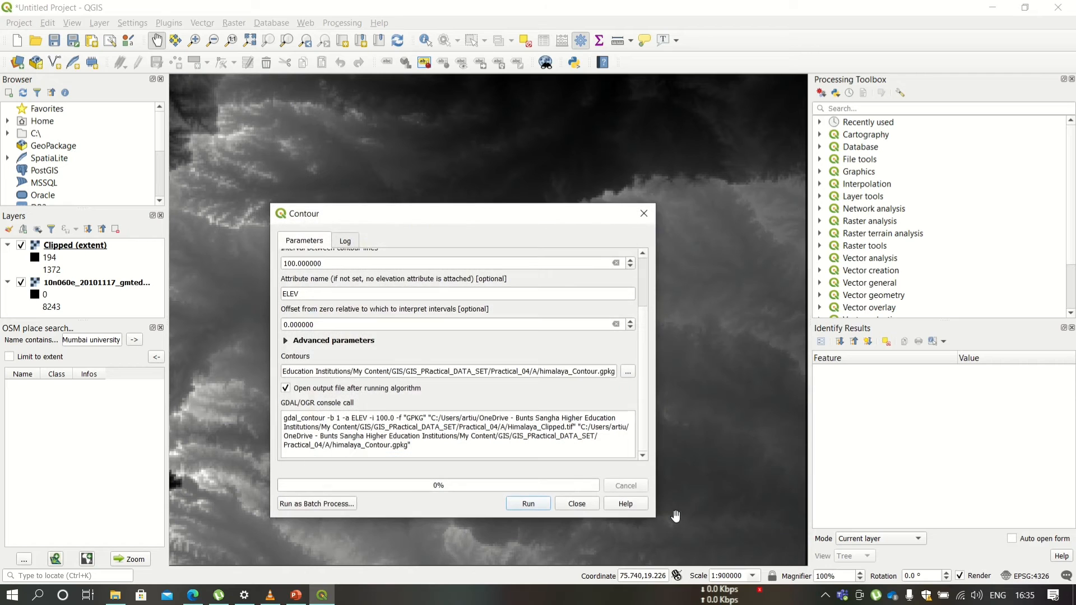
click(537, 503)
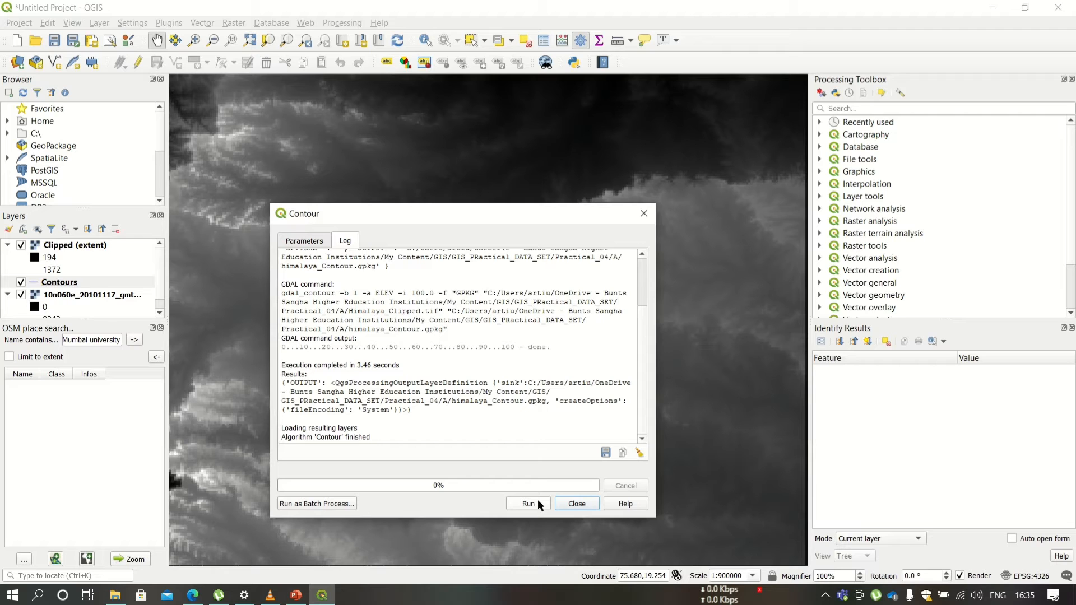
click(576, 503)
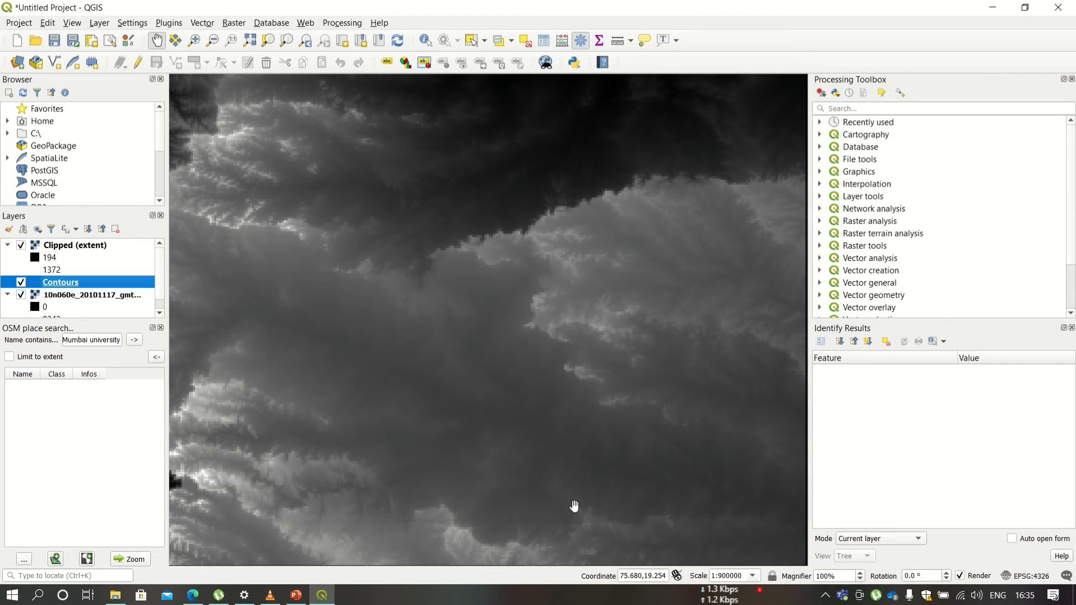
- Hide the original gmted raster and the Clipped (extent) raster so only the Contours layer is displayed
scroll(159, 301, down, 1)
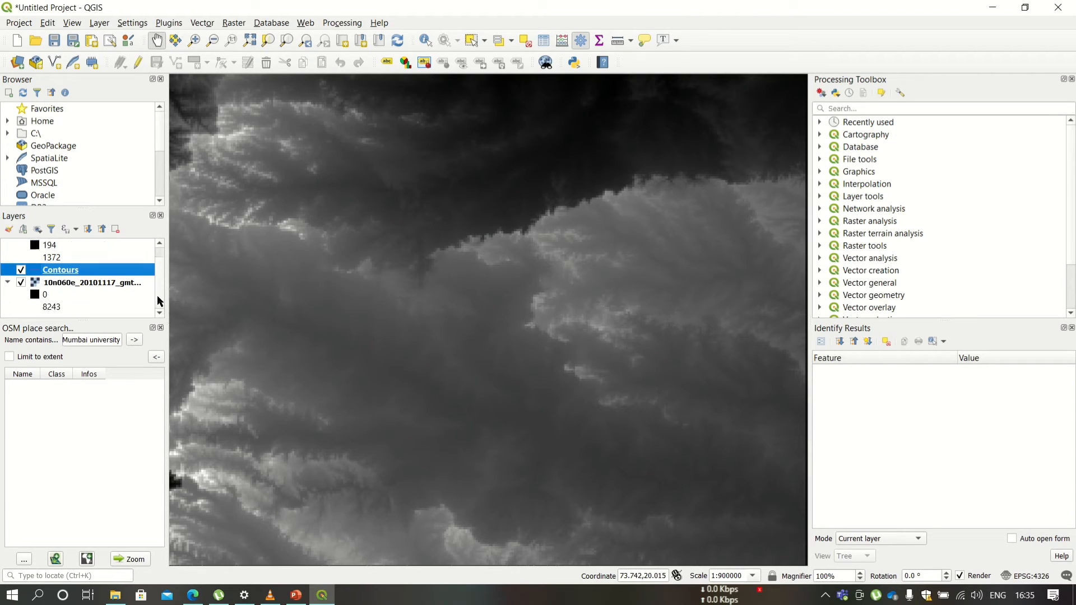
click(25, 283)
click(161, 243)
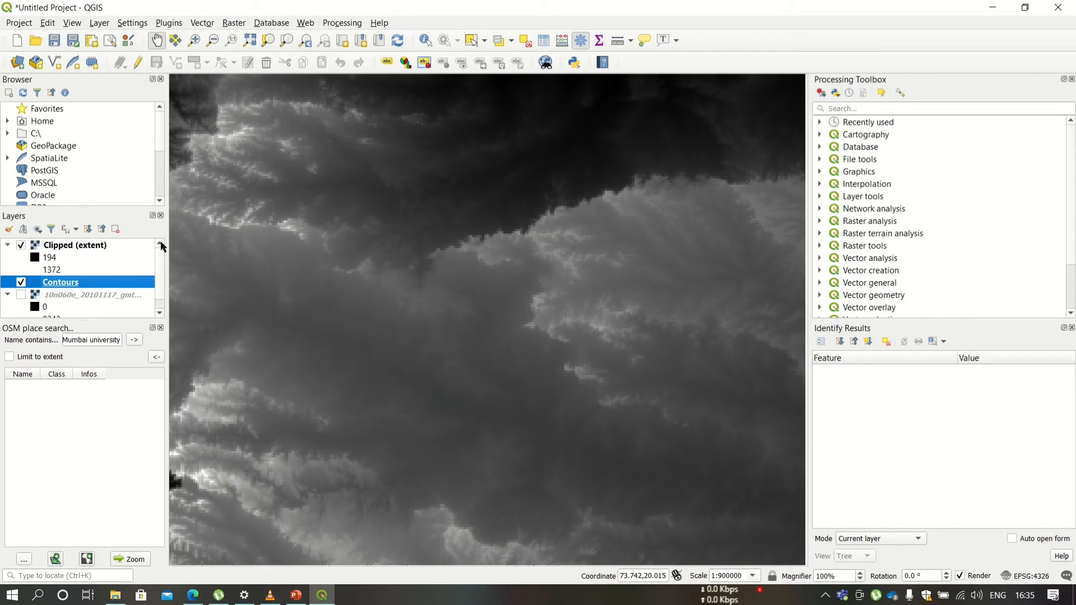
click(22, 246)
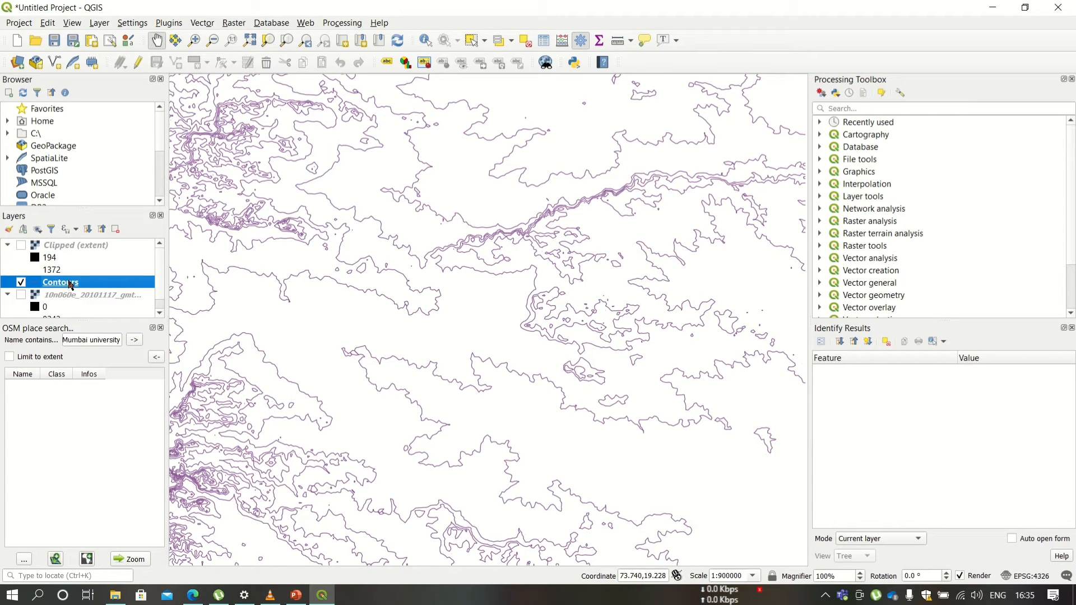
- Set the Contours layer to single labels that use the ELEV field
double_click(72, 286)
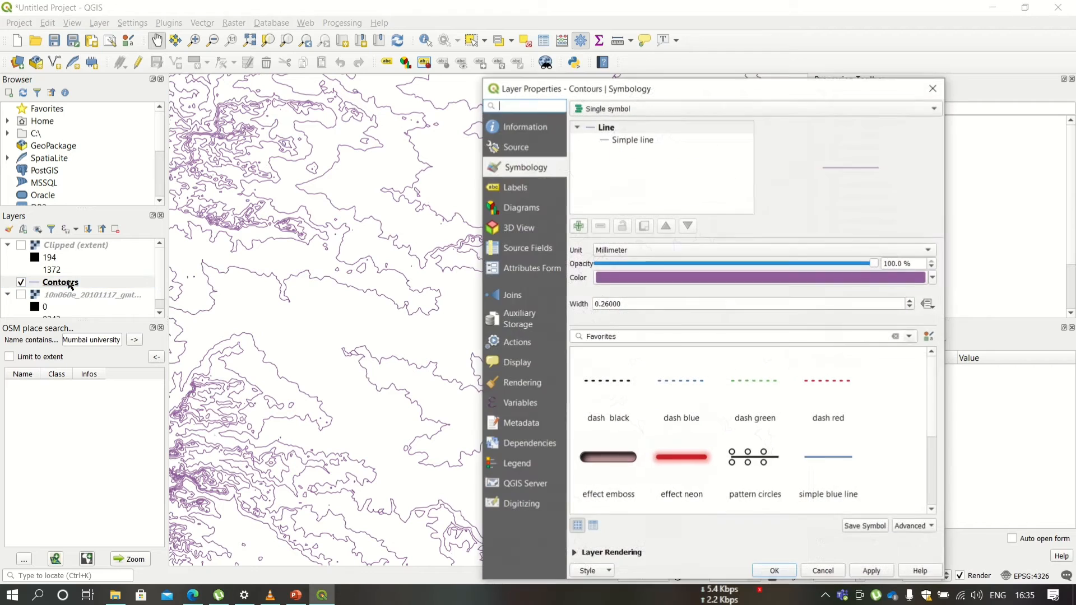
click(529, 186)
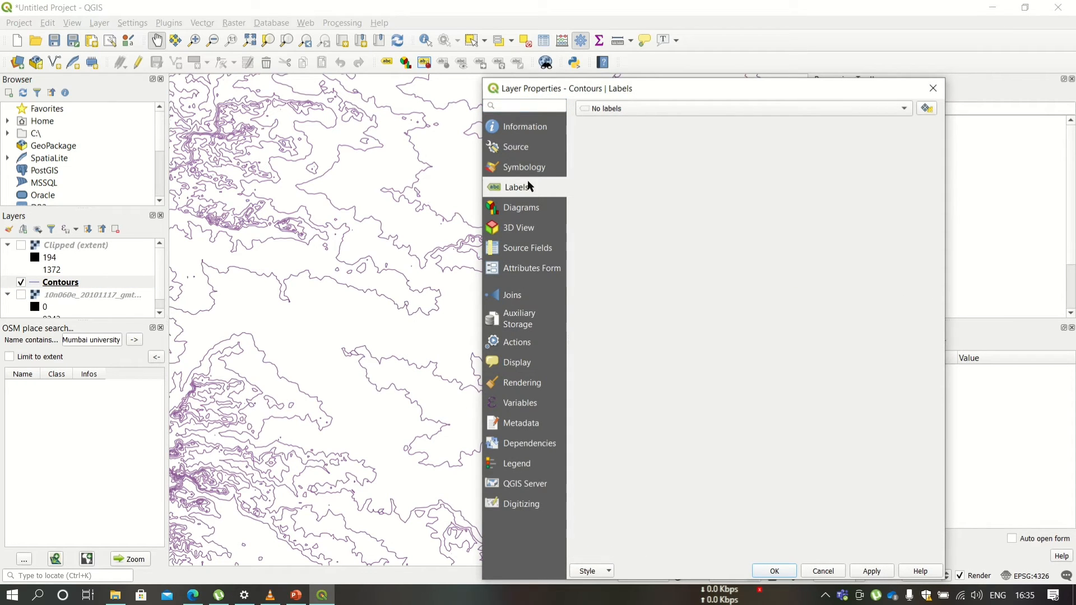
click(657, 106)
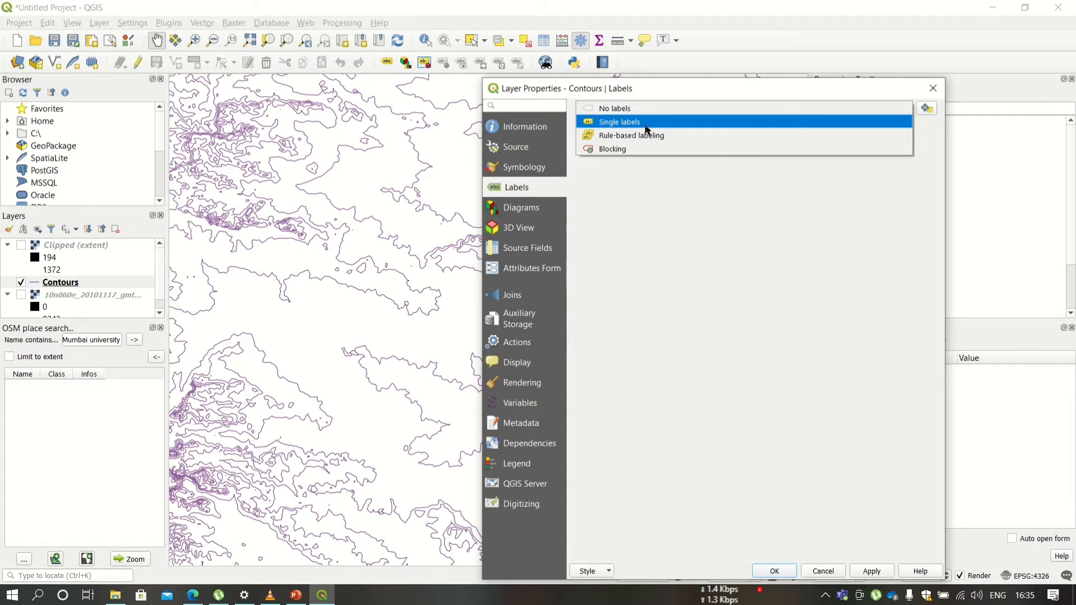
click(646, 125)
click(909, 128)
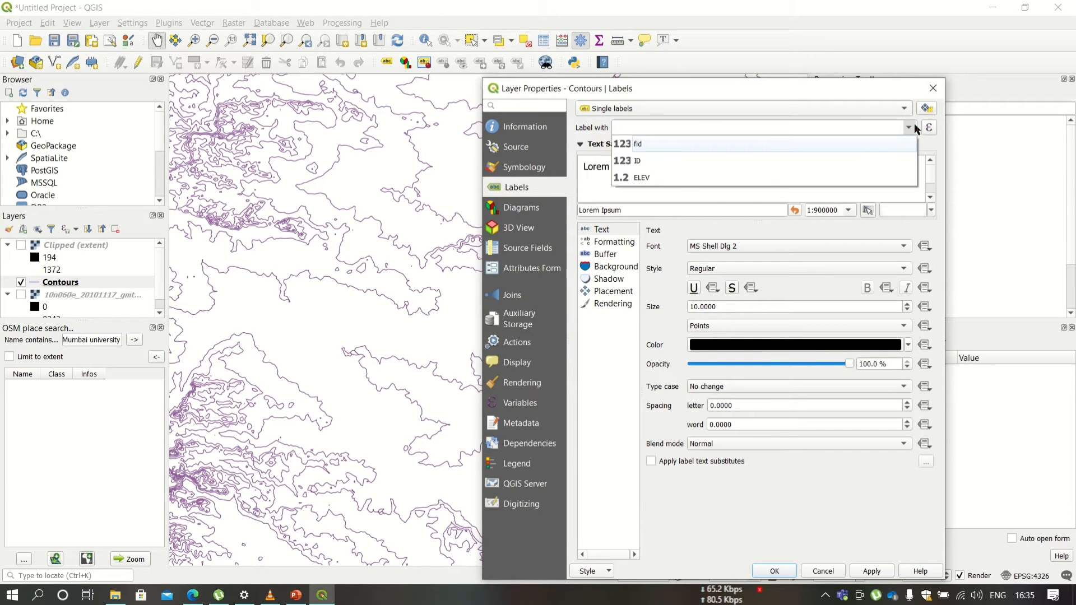
click(690, 176)
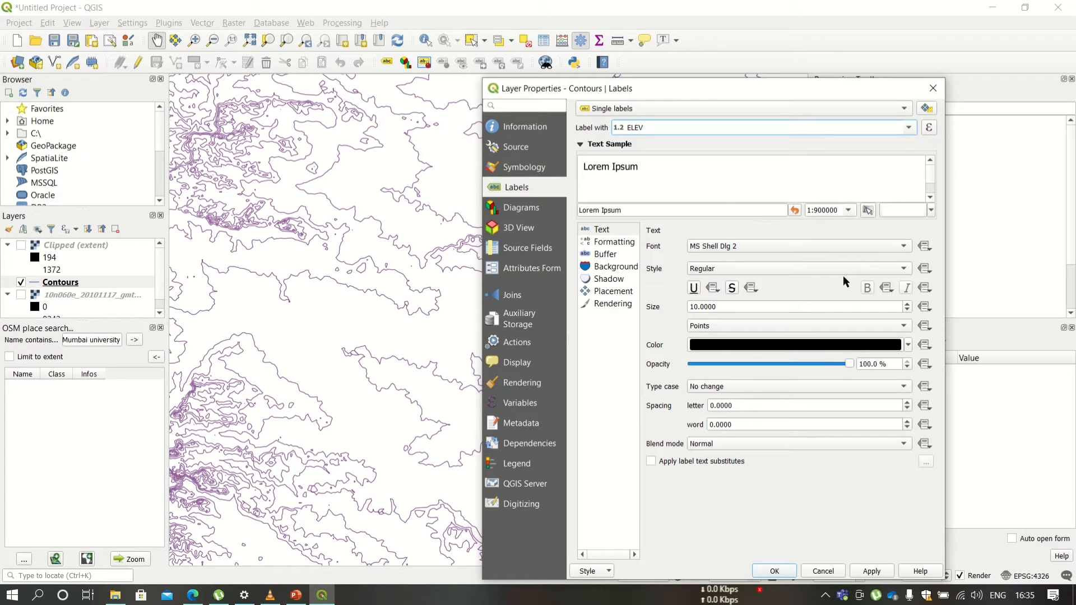
- Set the contour label text to dark red (#9c2626) at size 15 points, and apply the label settings
click(787, 351)
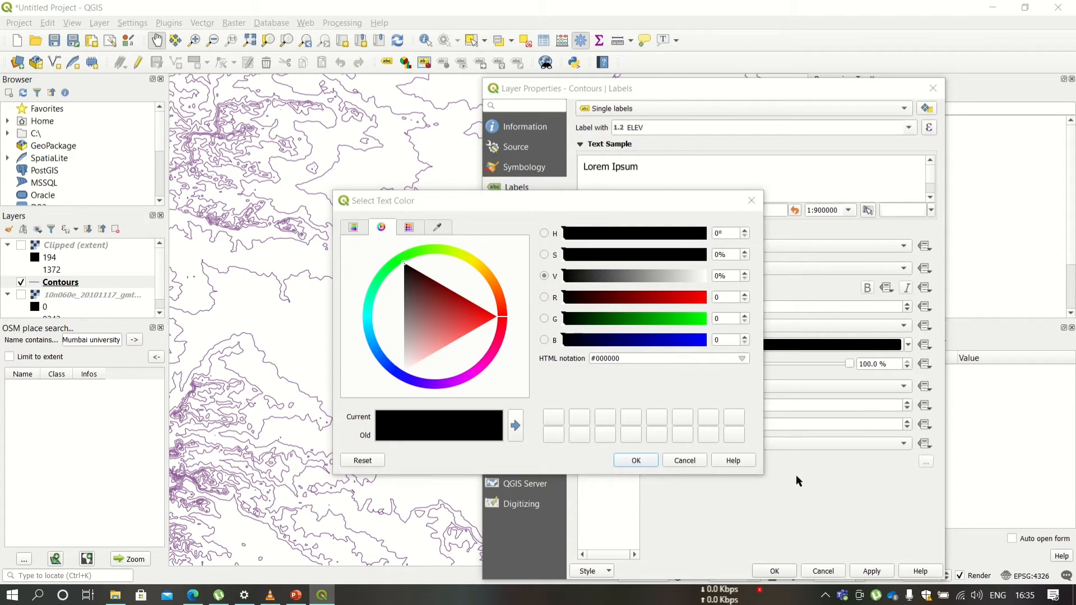
click(446, 304)
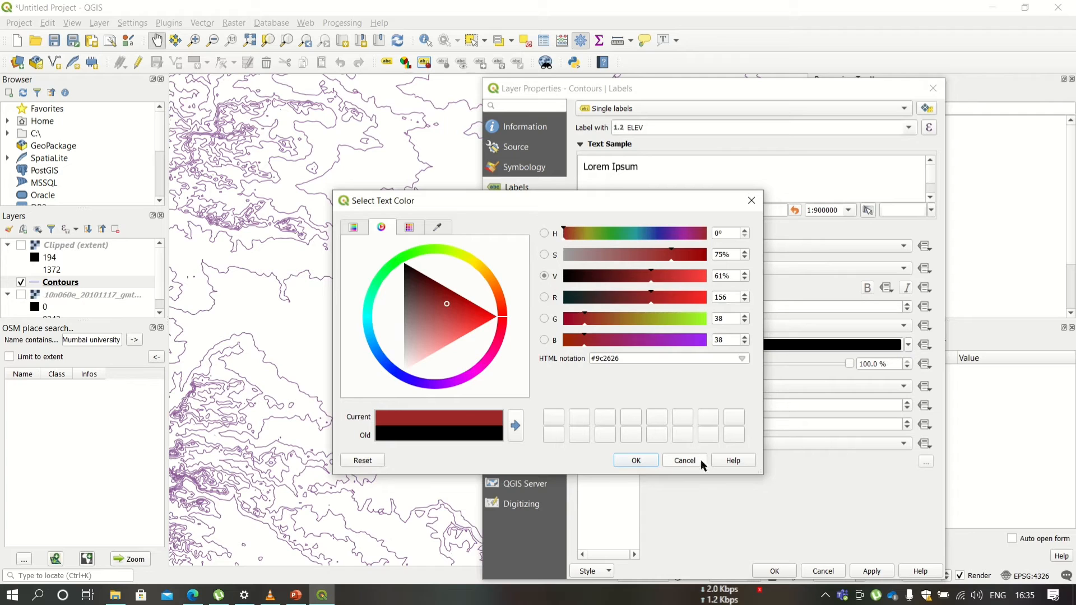
click(642, 459)
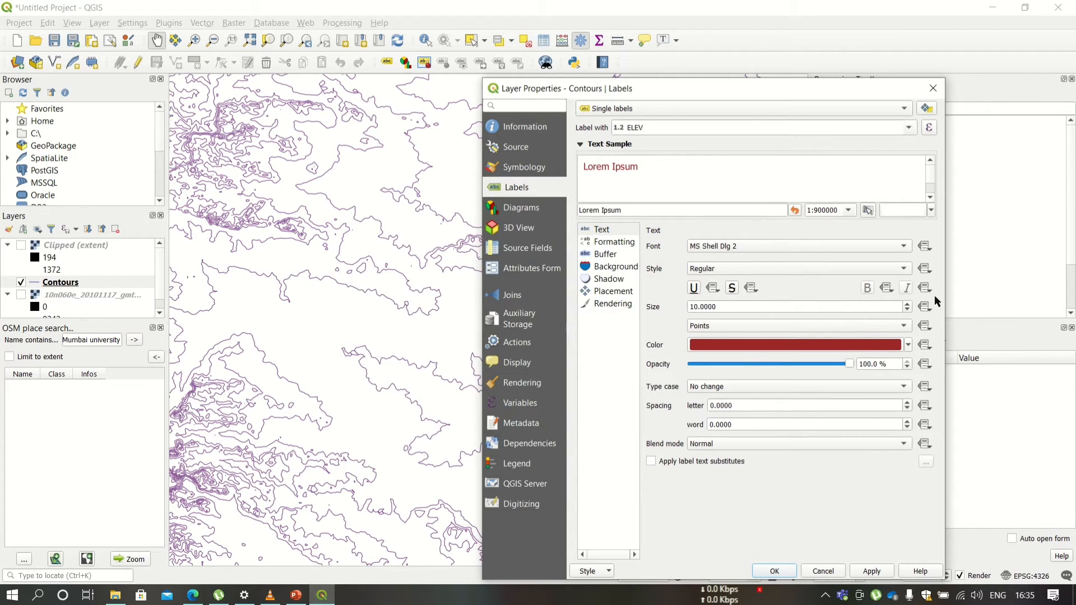
click(908, 304)
click(908, 304)
click(908, 303)
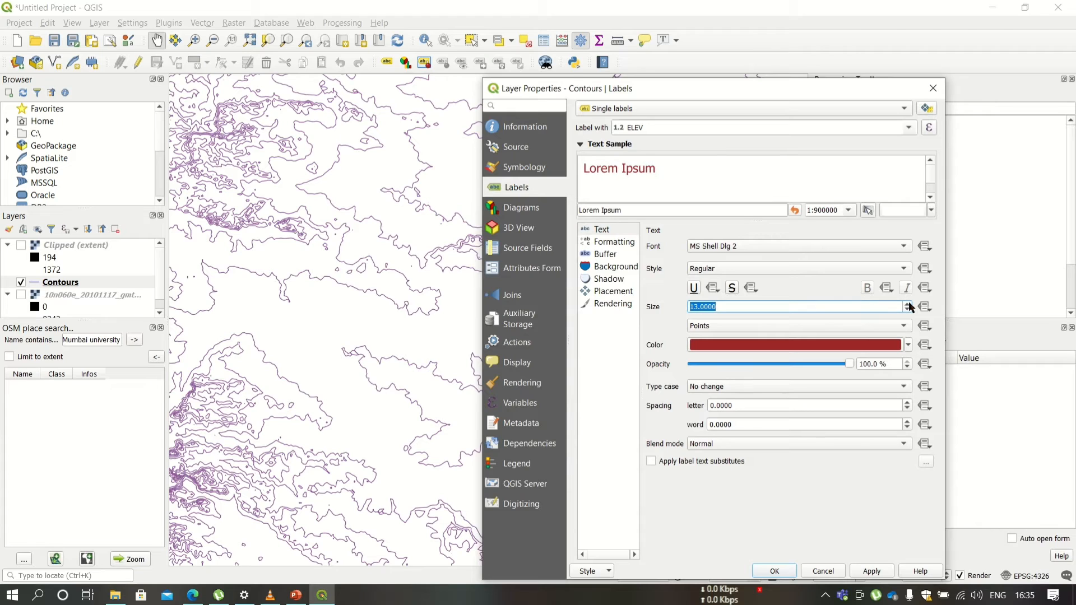
click(909, 304)
click(908, 304)
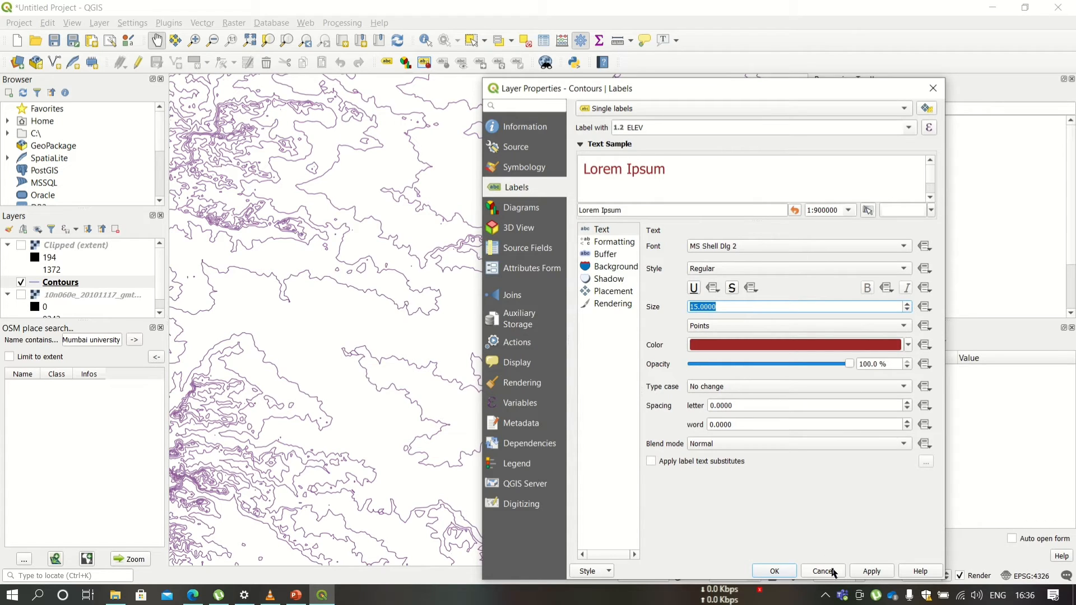
click(871, 573)
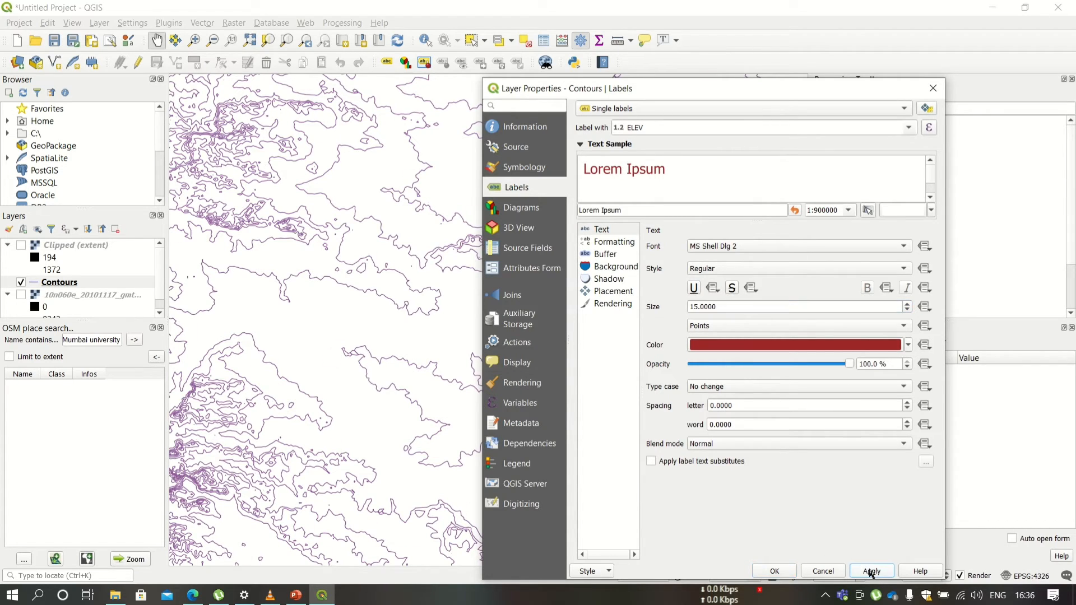
click(776, 570)
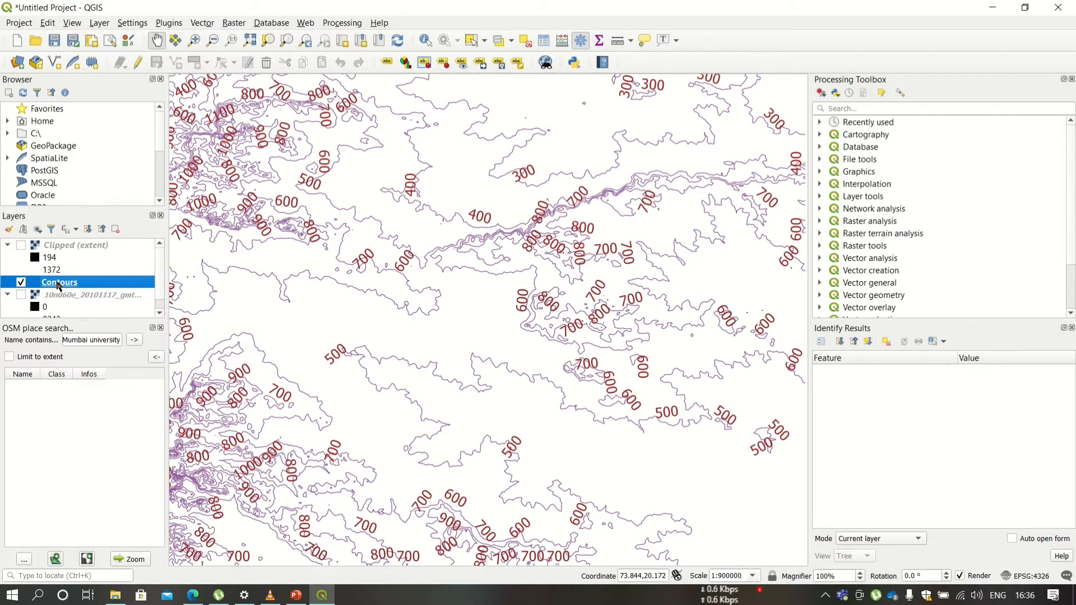
- Sort the Contours attribute table by ELEV in descending order, select the first contour and zoom the map to it
right_click(58, 284)
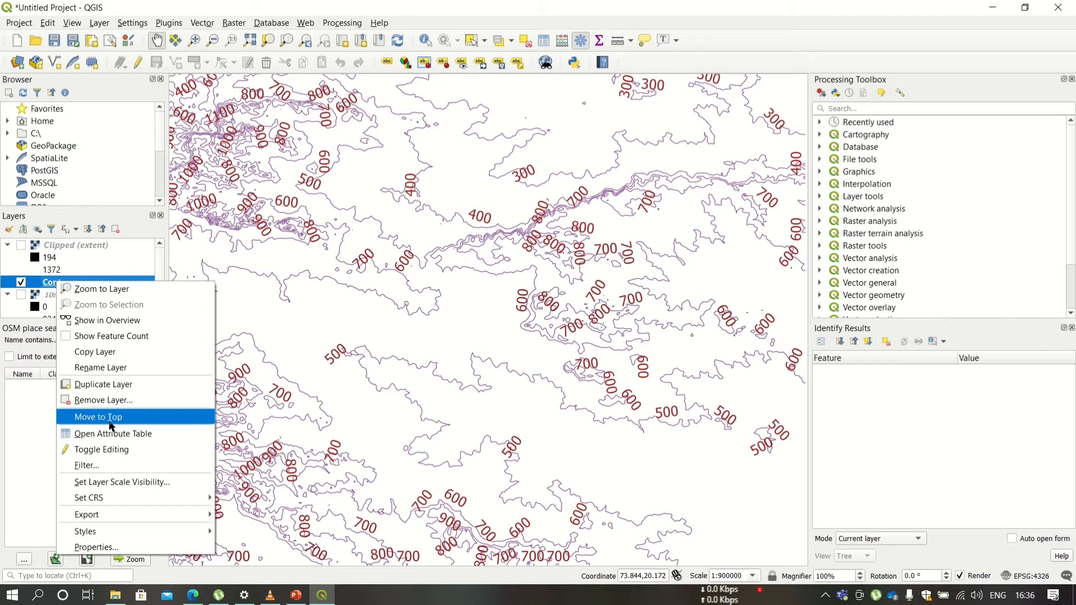
click(111, 435)
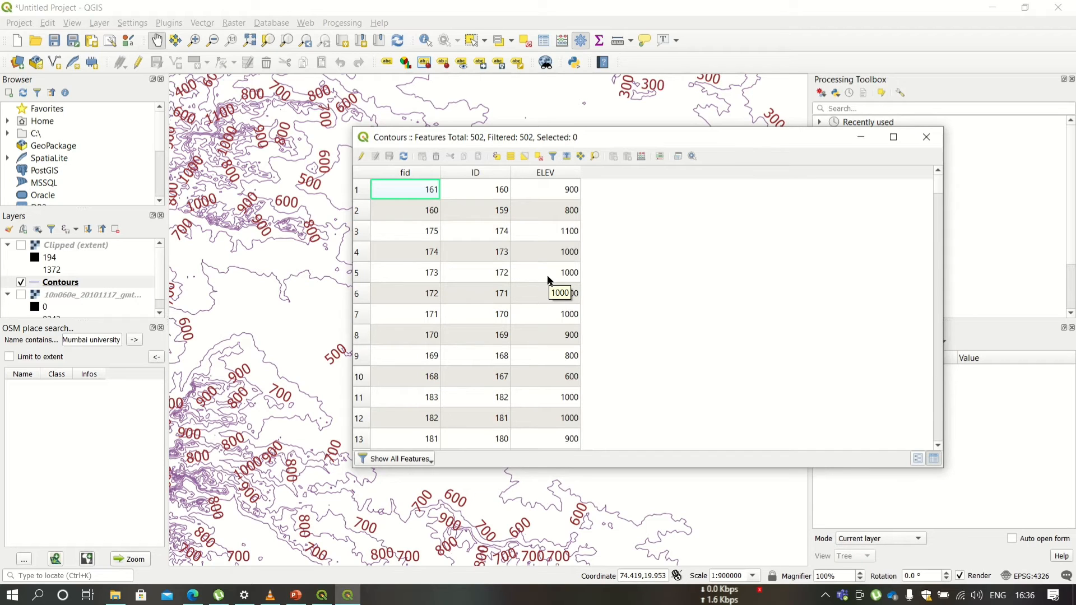
click(561, 172)
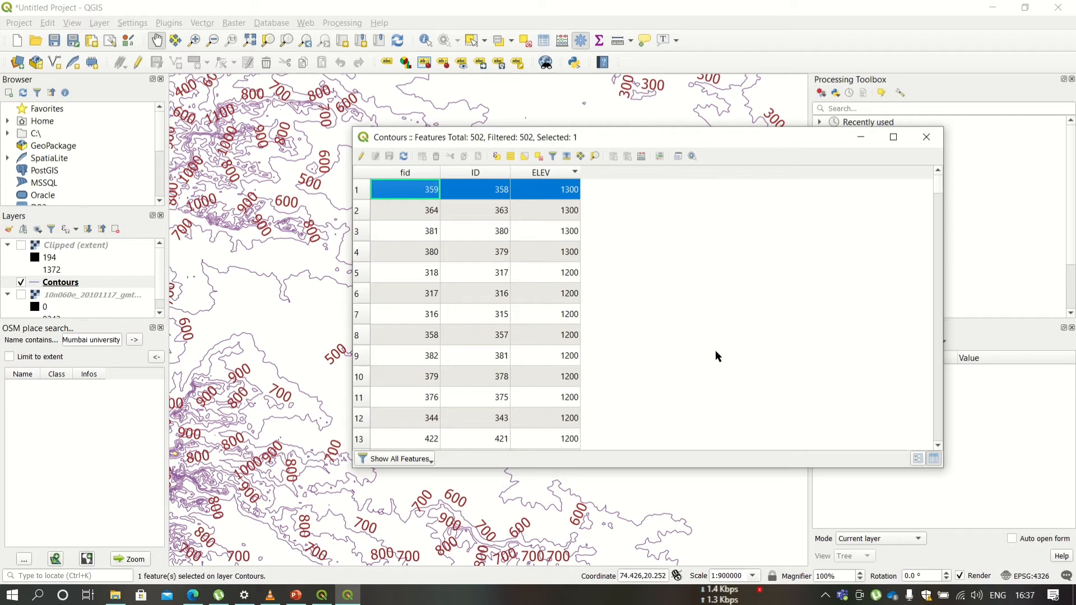
click(598, 154)
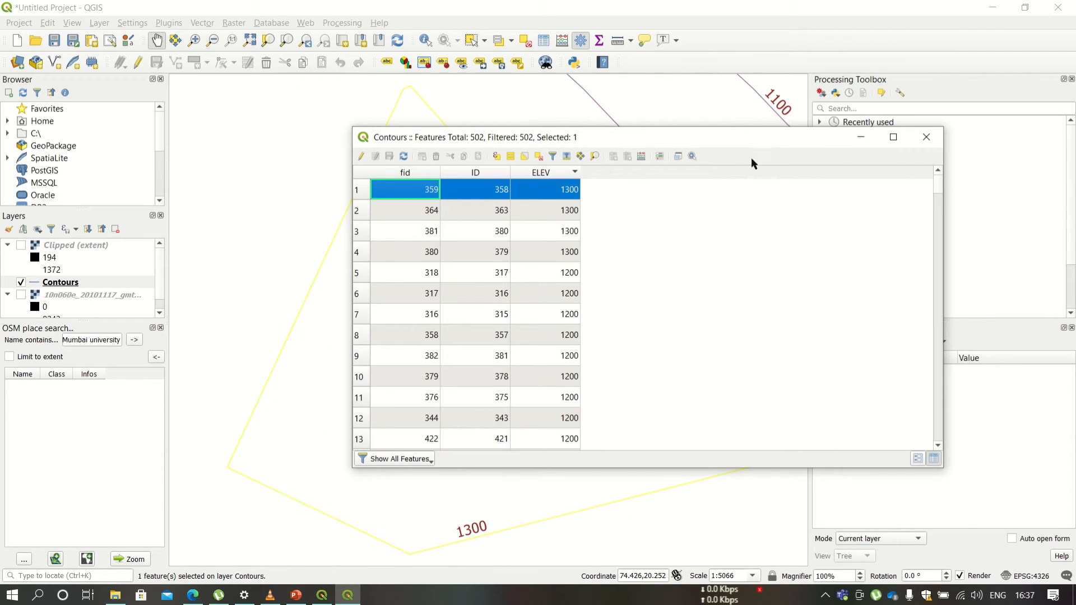
drag(751, 143, 620, 249)
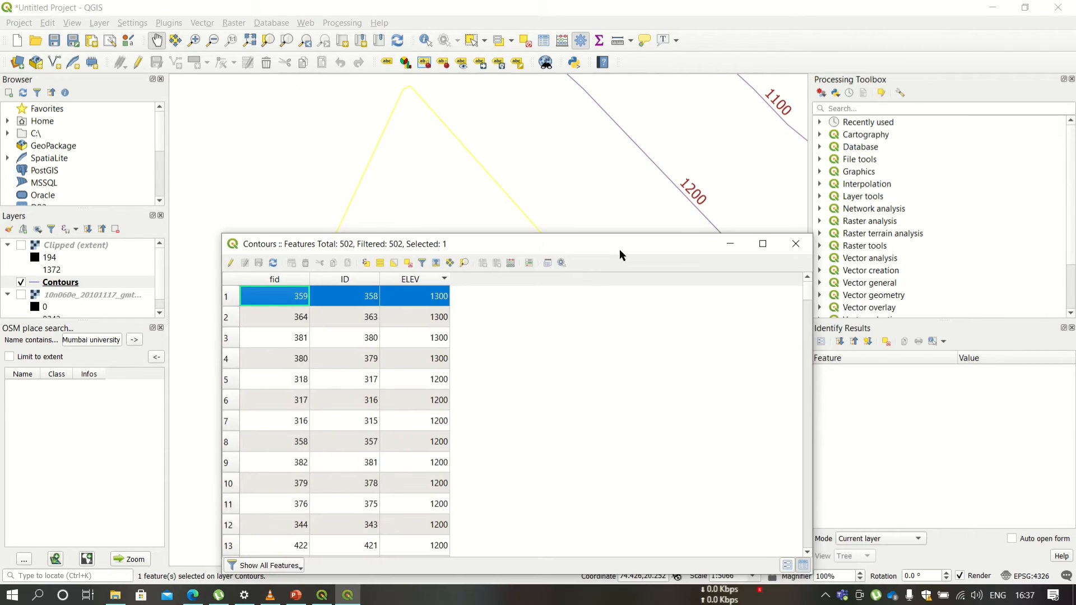
click(796, 245)
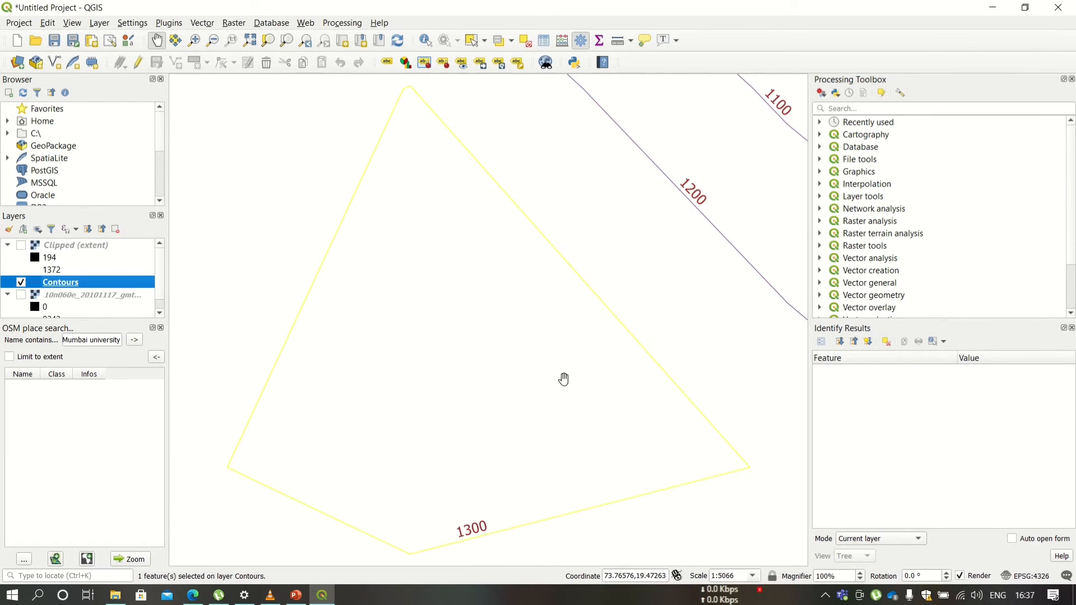
- Examine the labelled contour lines around the selected peak and in the surrounding terrain
click(213, 40)
click(442, 311)
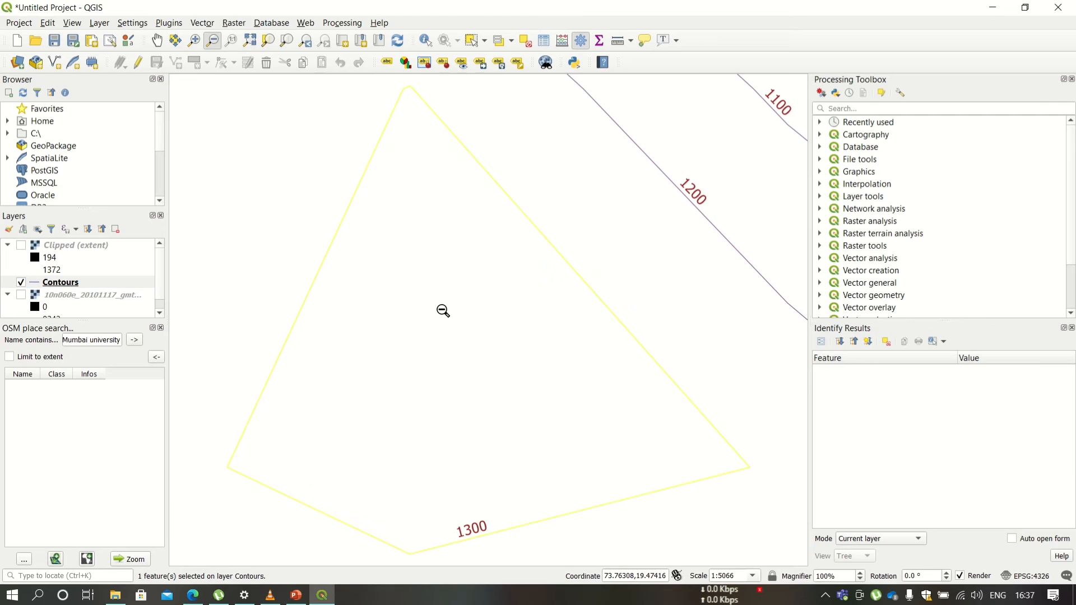
click(514, 292)
click(397, 256)
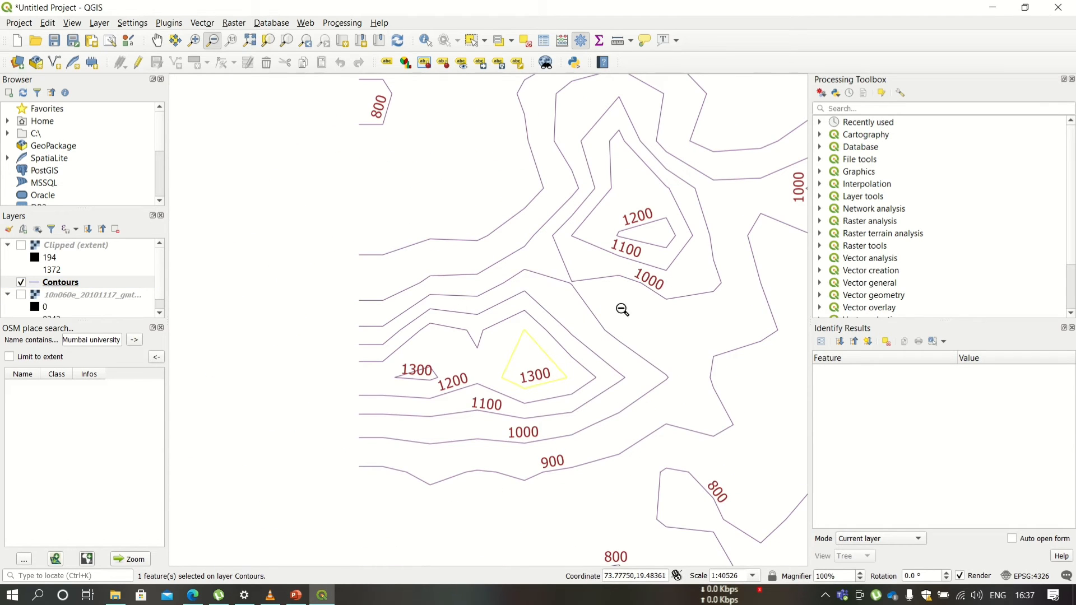
click(158, 41)
drag(611, 288, 423, 269)
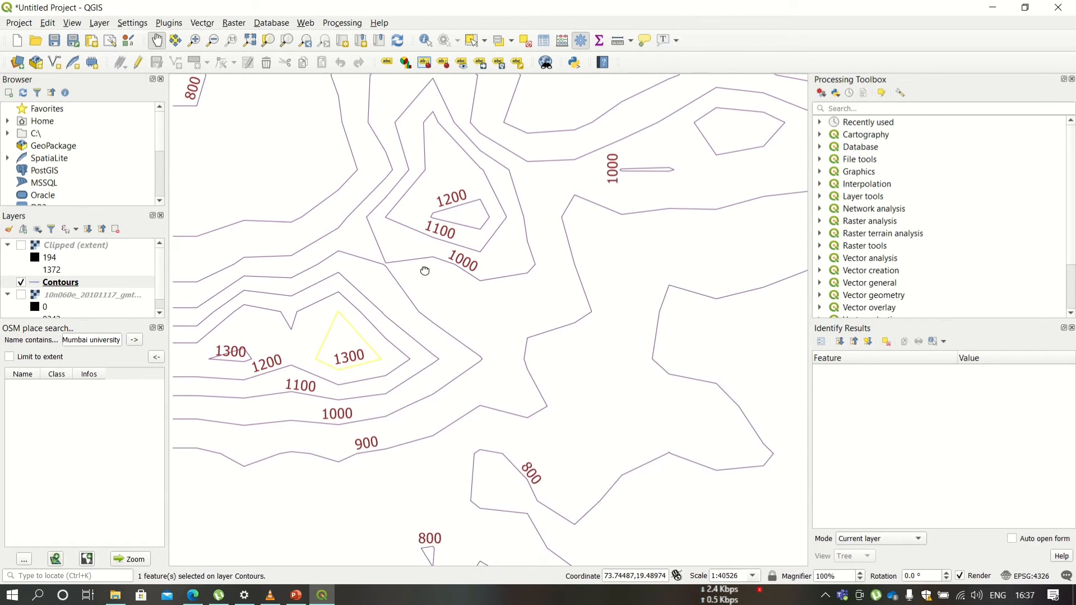
click(212, 40)
click(476, 332)
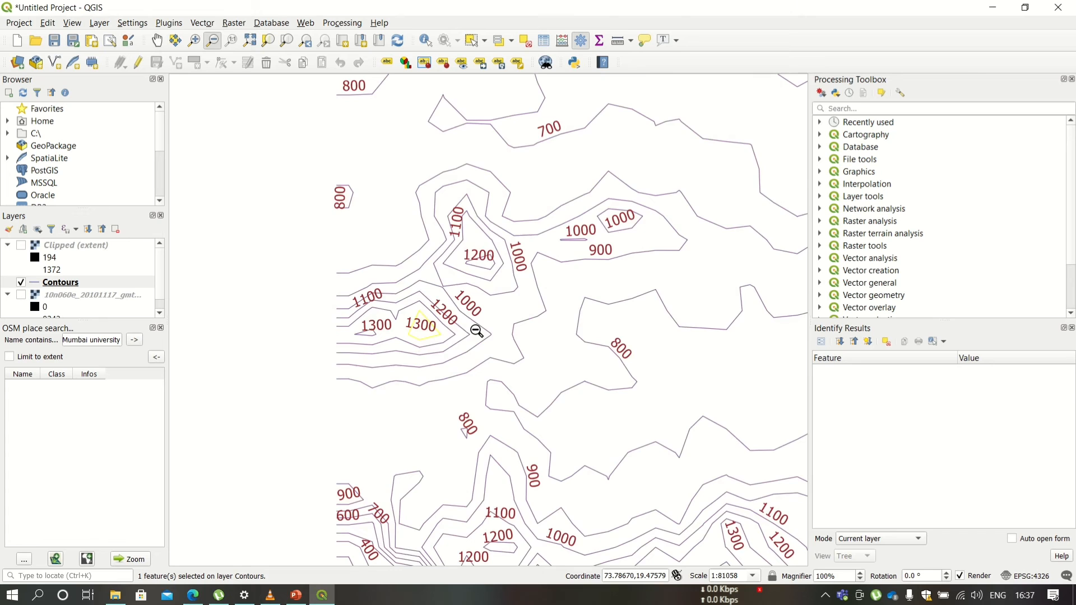
click(675, 370)
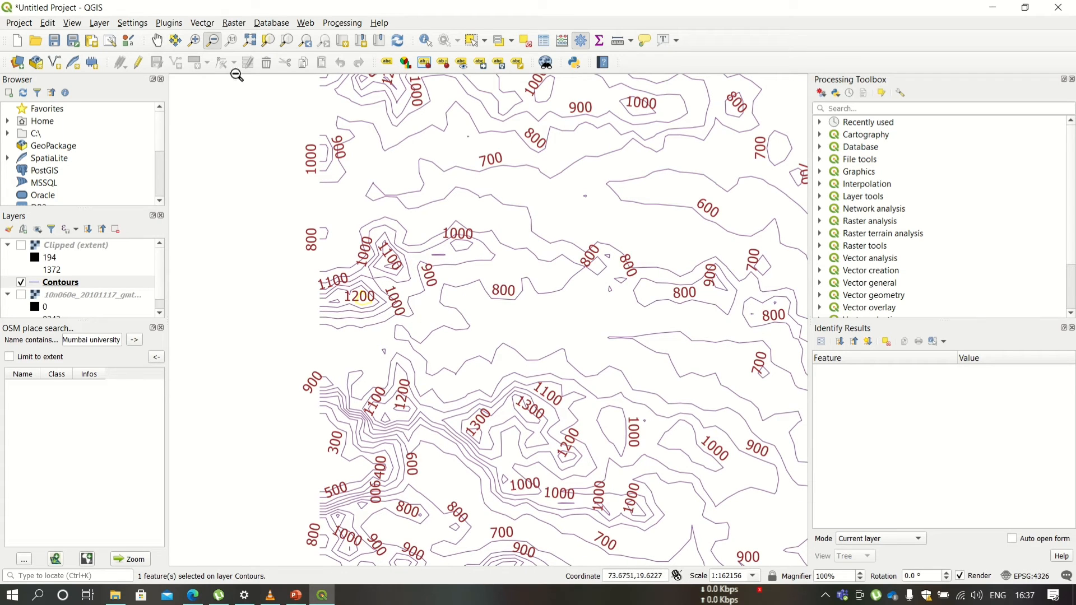
click(194, 41)
click(554, 359)
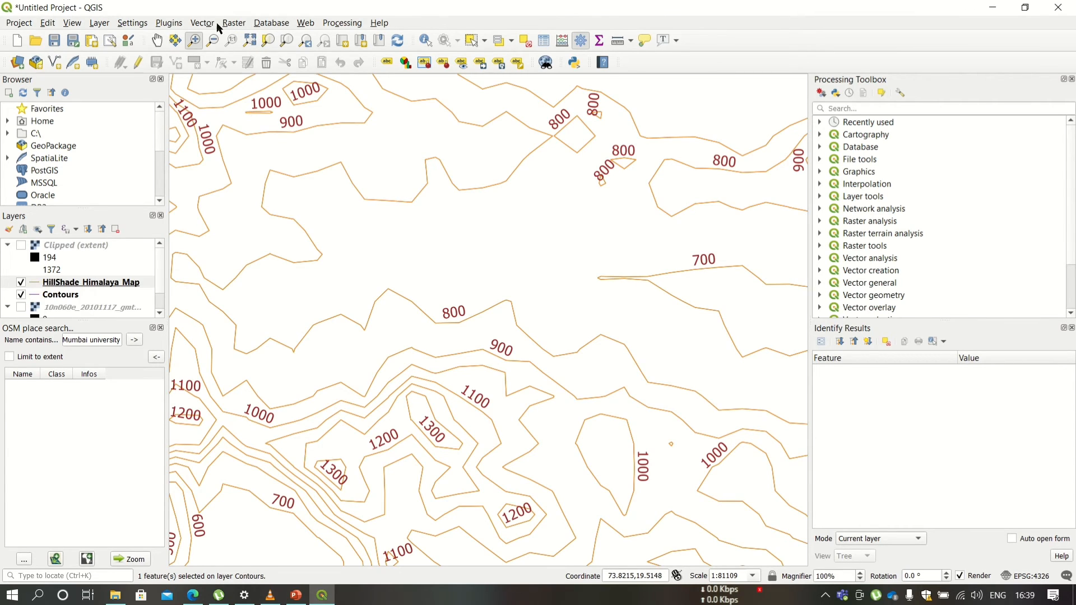
- Start a Hillshade raster analysis with the Clipped (extent) layer as input
click(231, 24)
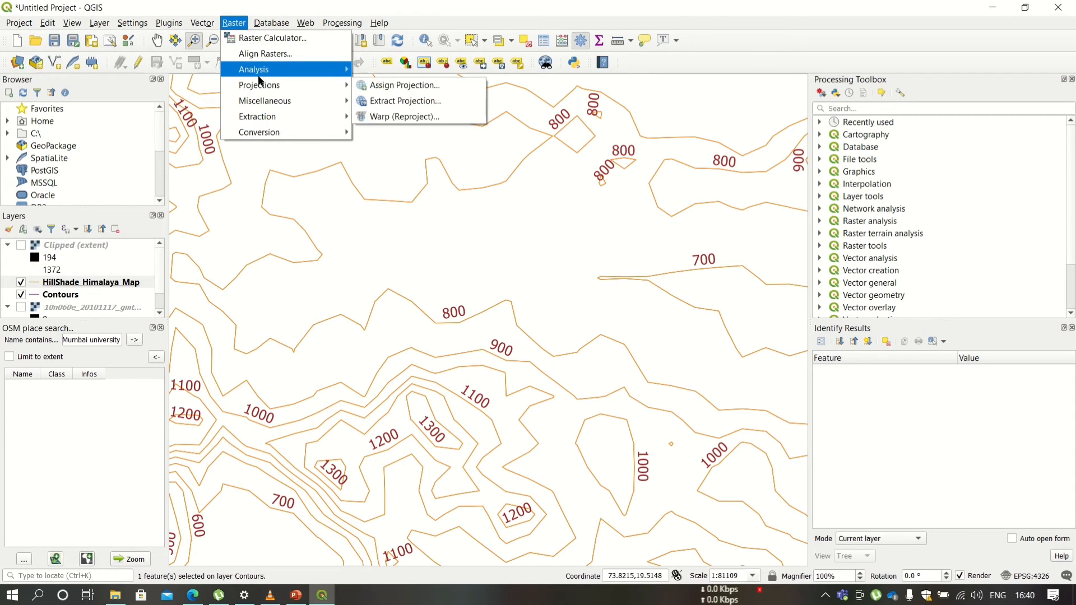
mouse_move(262, 73)
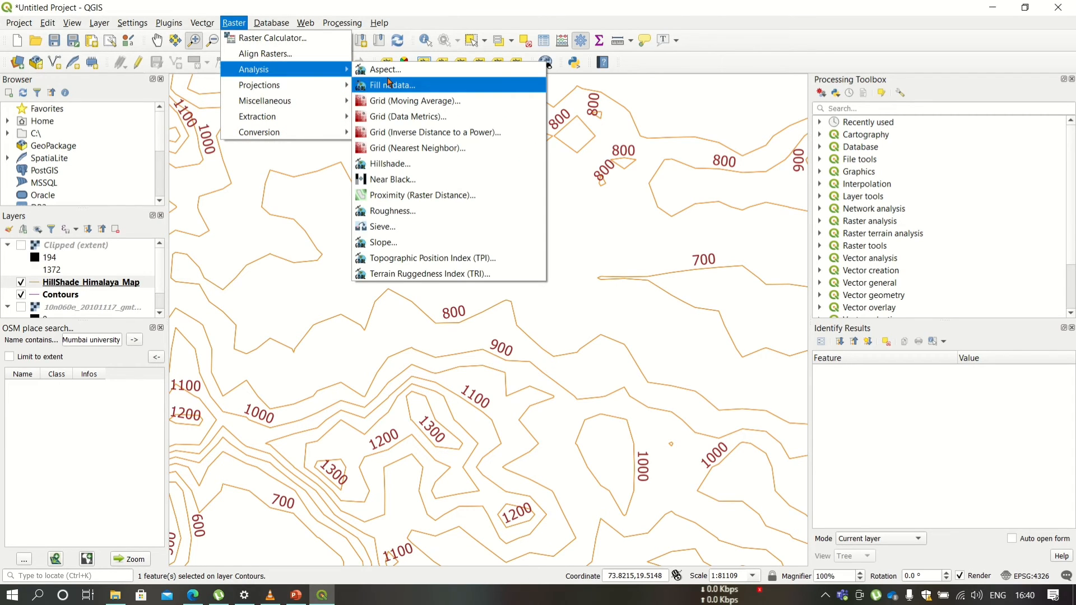
click(404, 166)
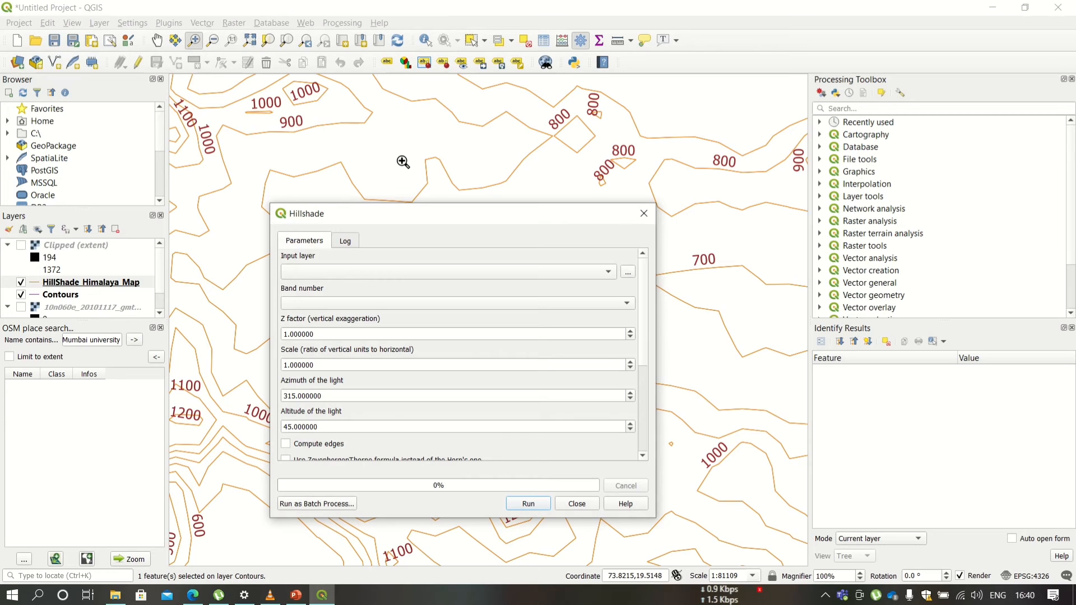
click(372, 274)
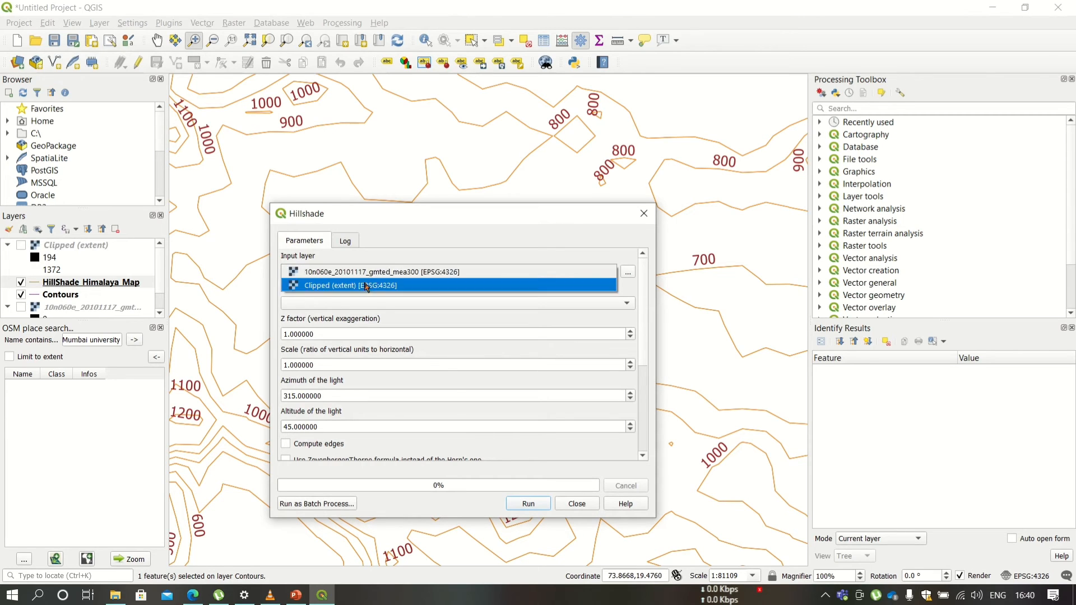
click(363, 286)
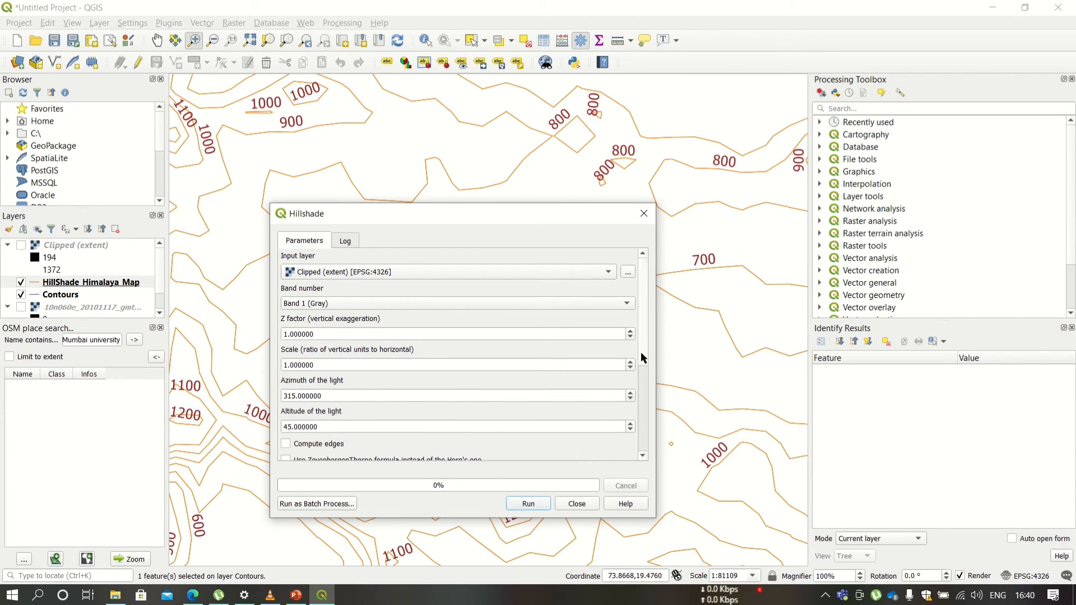
- Choose to save the hillshade output to a file in the GIS_PRactical_DATA_SET/Practical_04/B folder
drag(643, 359, 642, 415)
scroll(641, 409, down, 3)
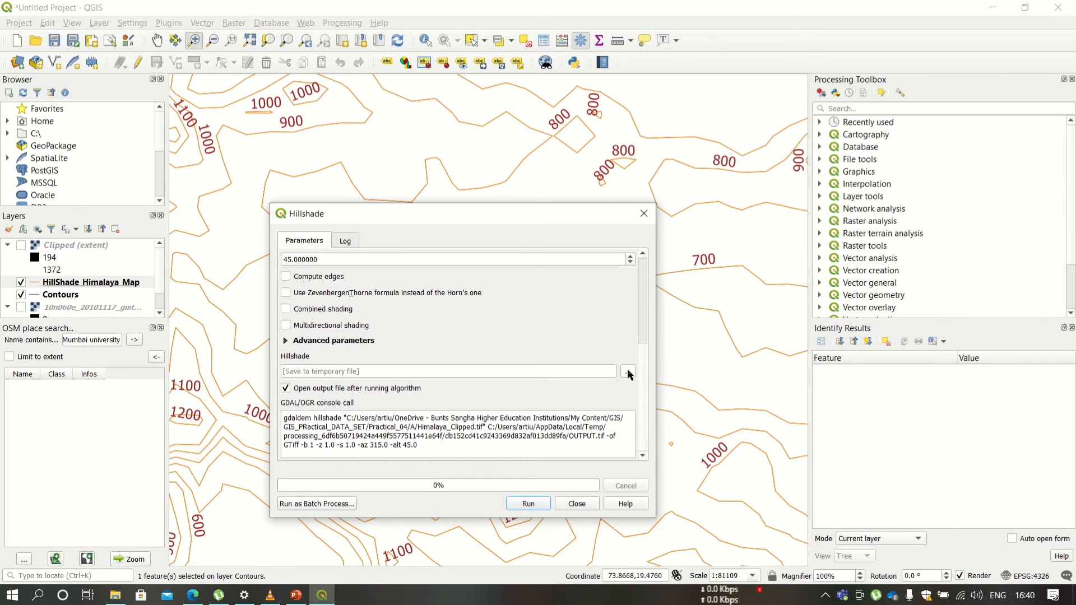
click(628, 371)
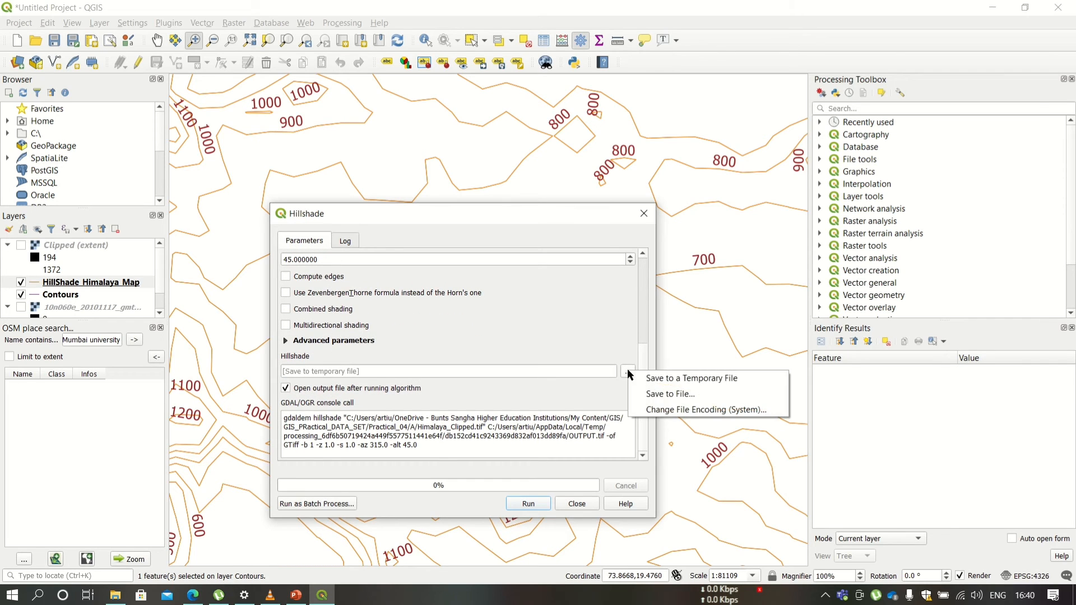
click(652, 396)
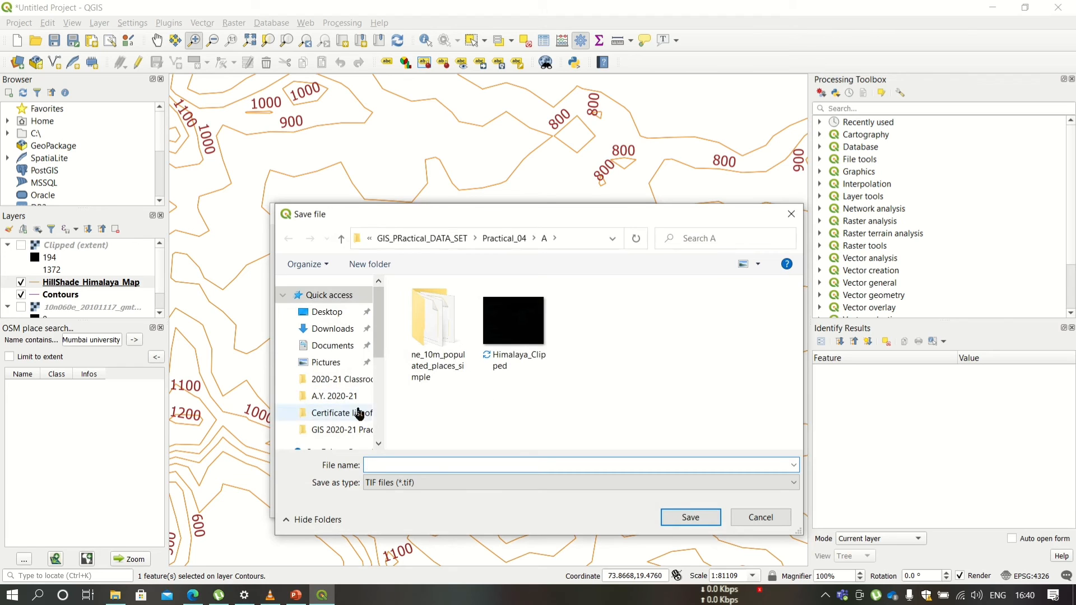
click(335, 429)
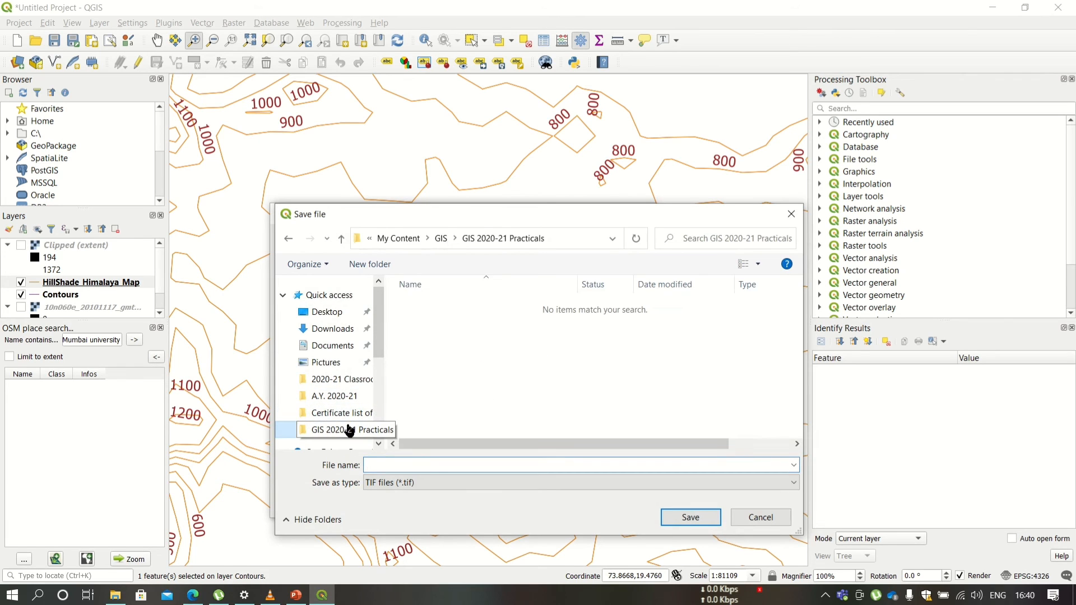
click(441, 238)
double_click(449, 383)
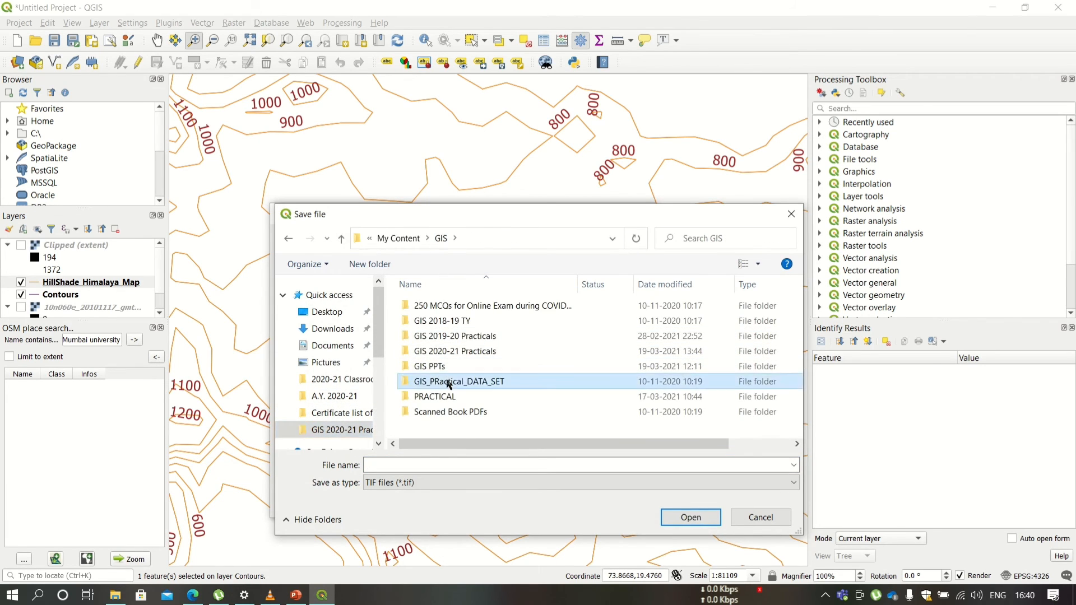
double_click(456, 352)
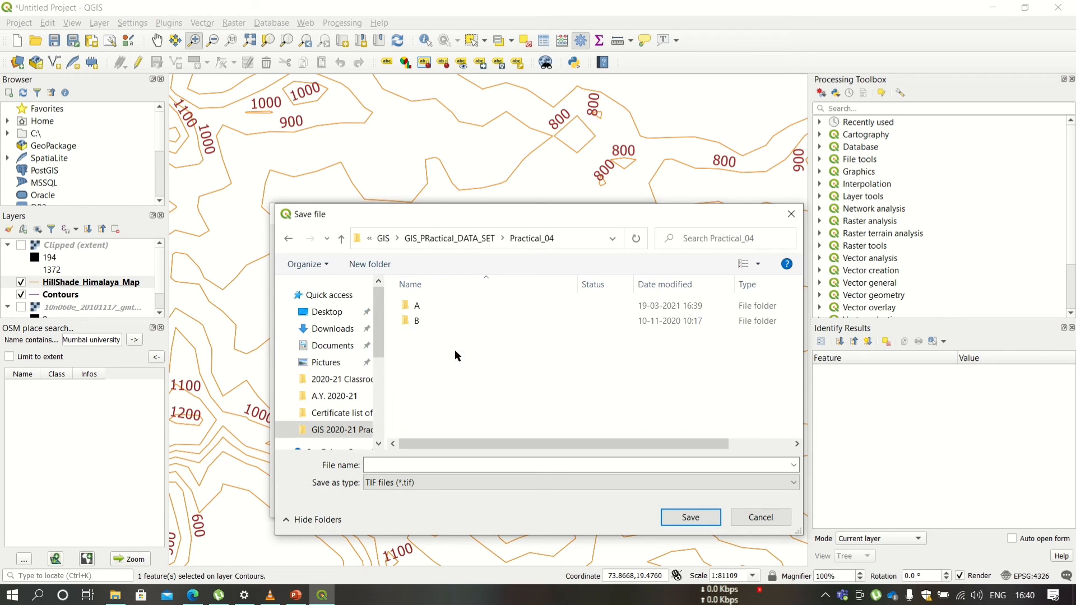
double_click(420, 319)
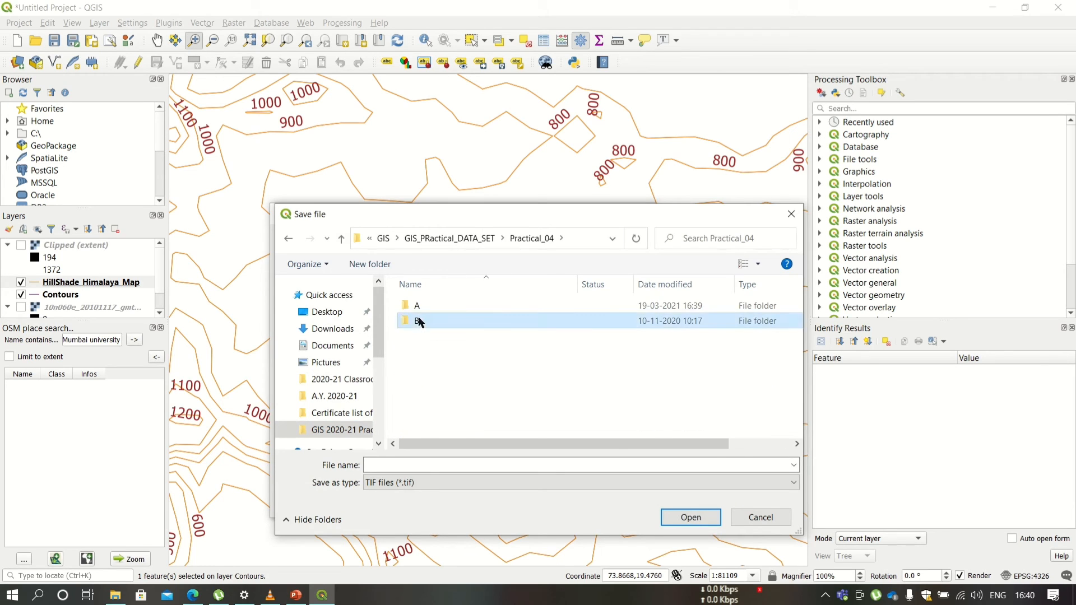
- Name the hillshade output Himalaya_Hill_Shade as a TIF file and run the Hillshade algorithm
click(418, 464)
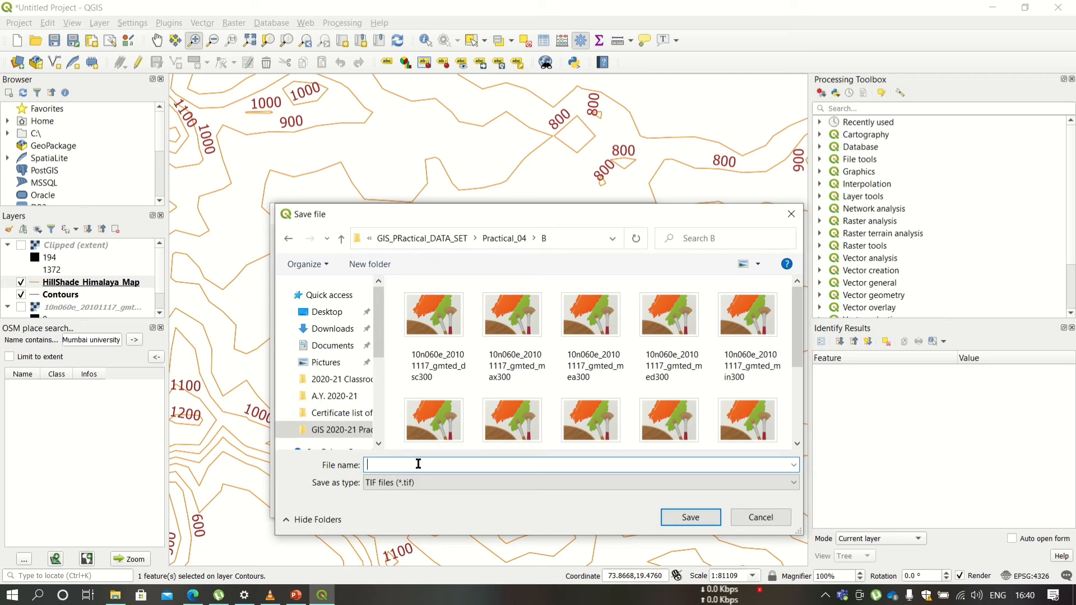
text(Himal)
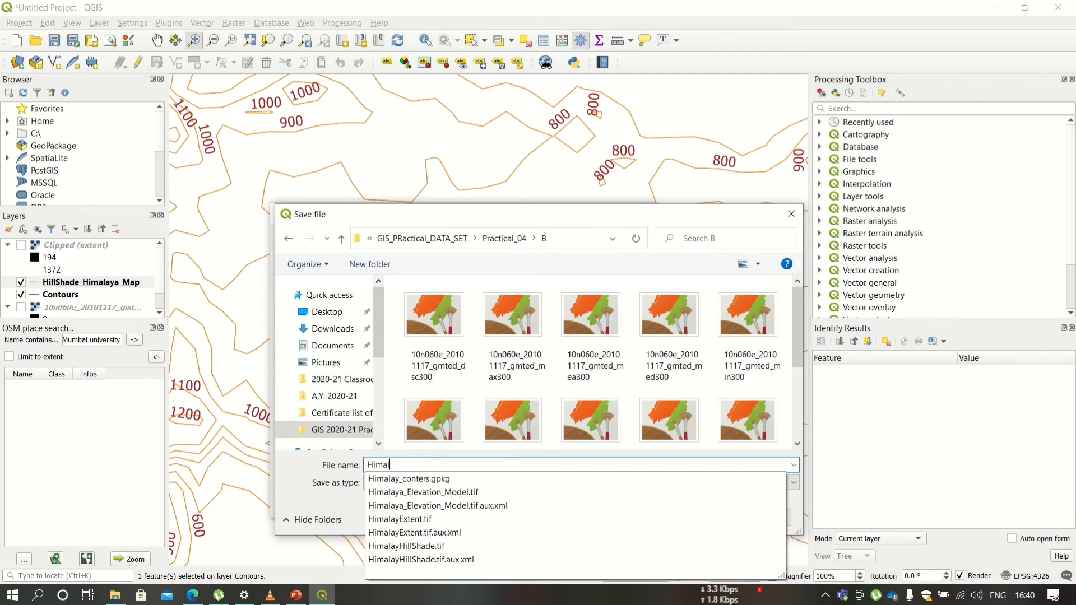
text(aya_)
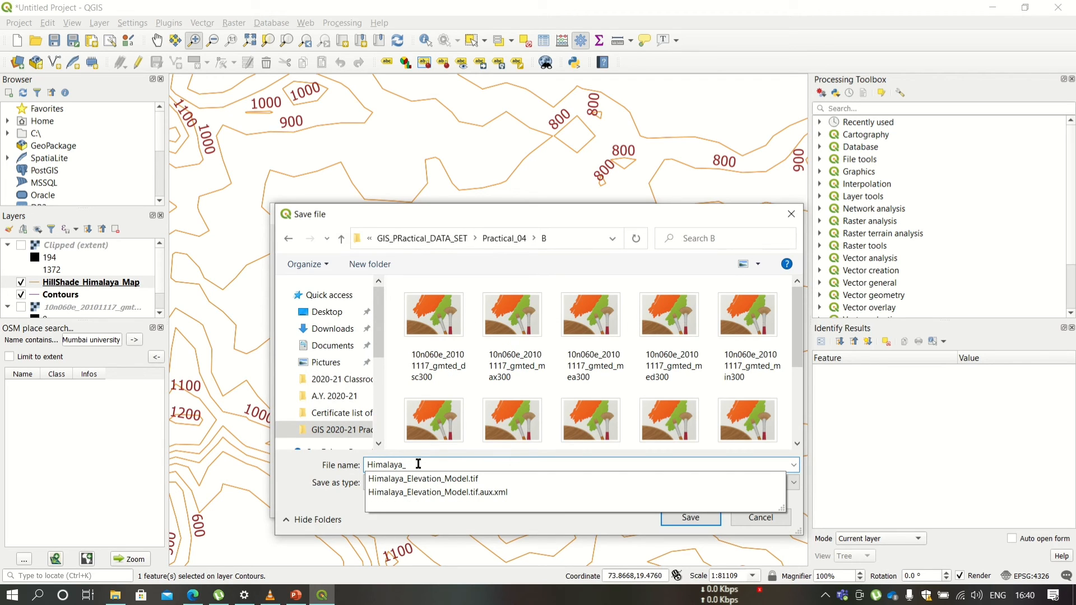
text(Hill)
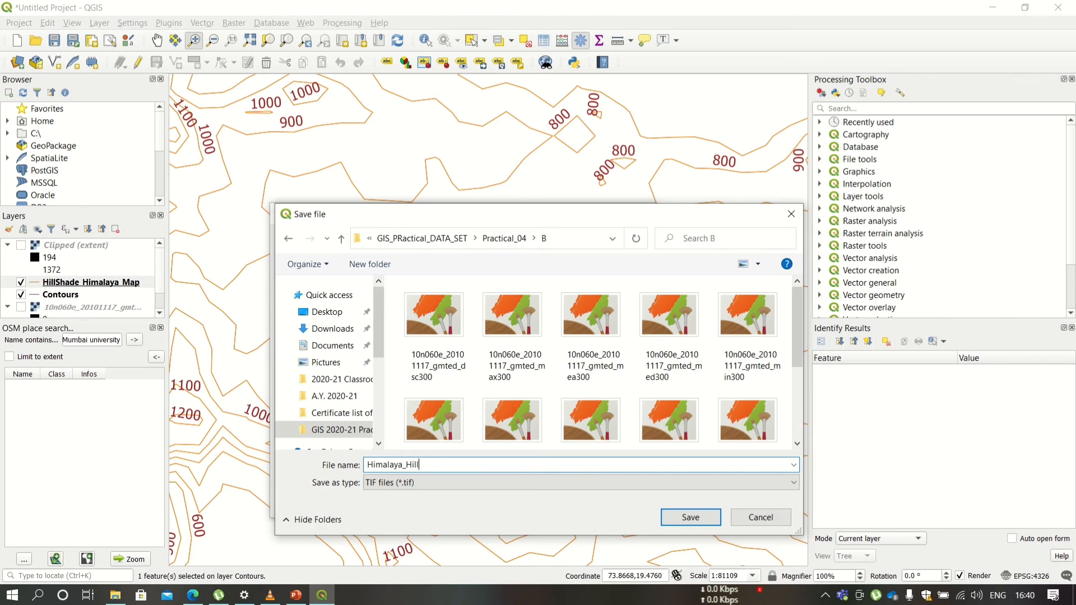
text(_Shade)
click(690, 517)
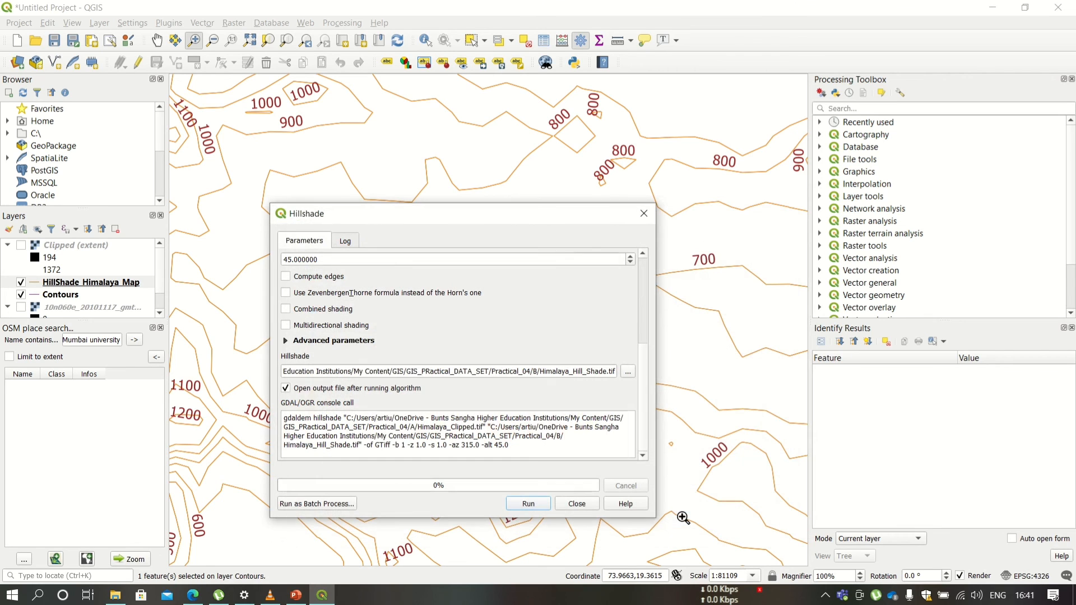
click(528, 504)
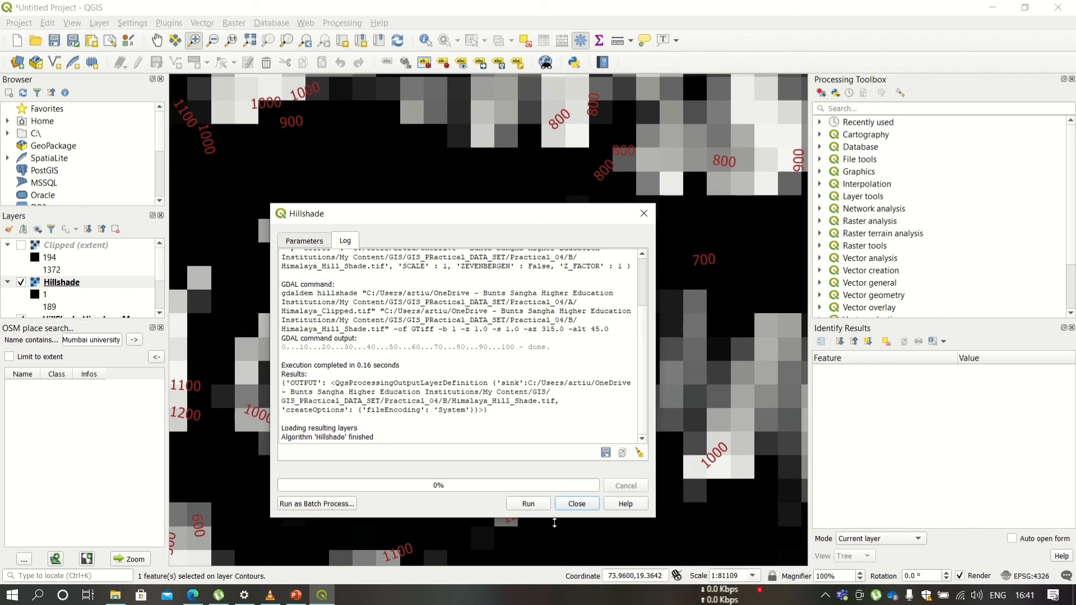
click(577, 504)
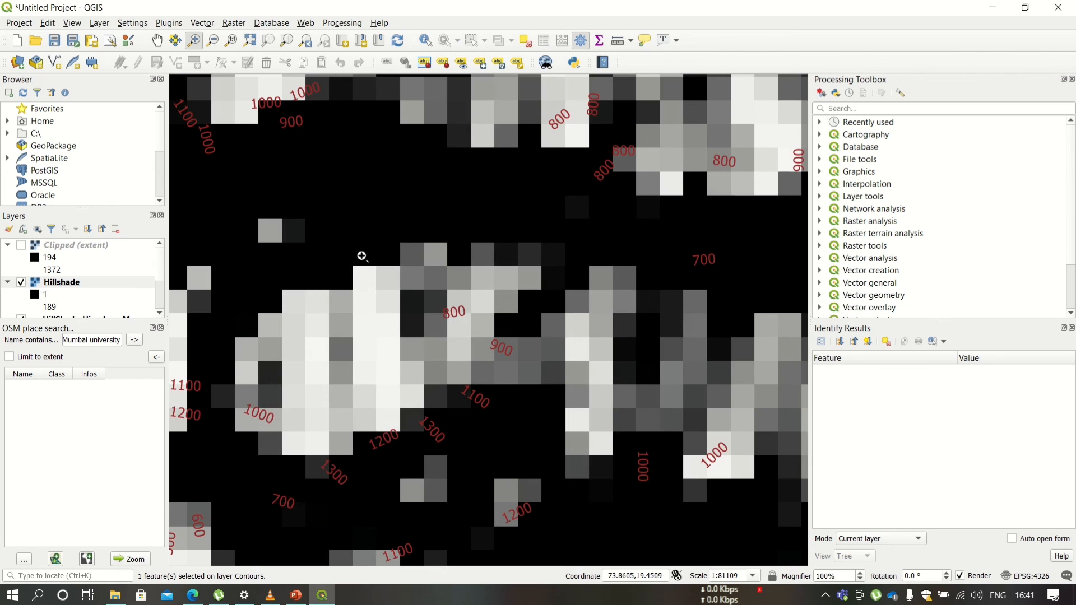
- Examine the hillshade relief over the full extent of the clipped area
click(213, 44)
click(372, 264)
click(538, 309)
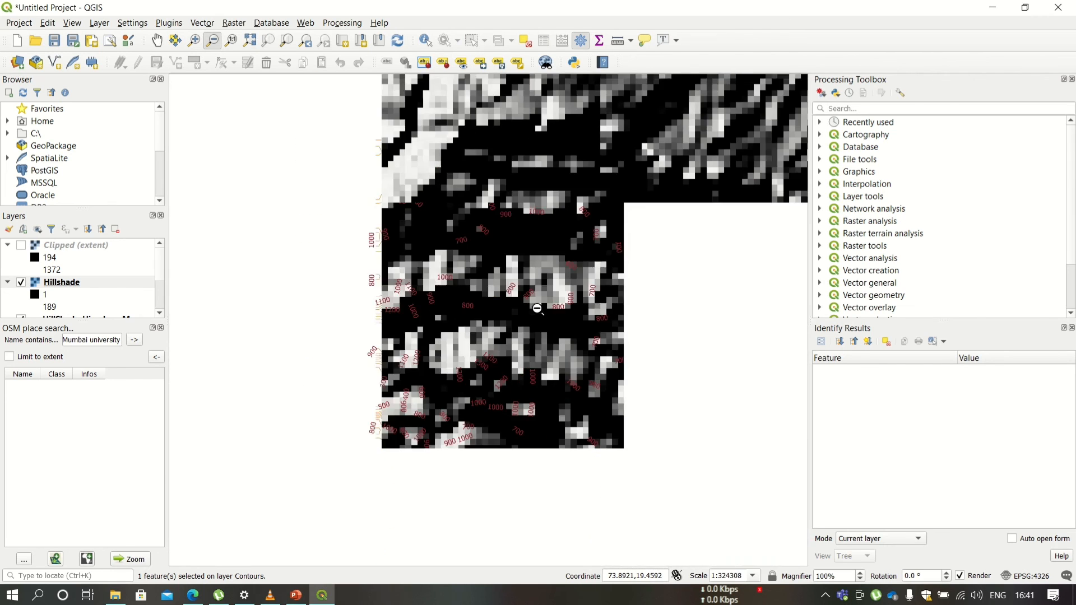
click(605, 333)
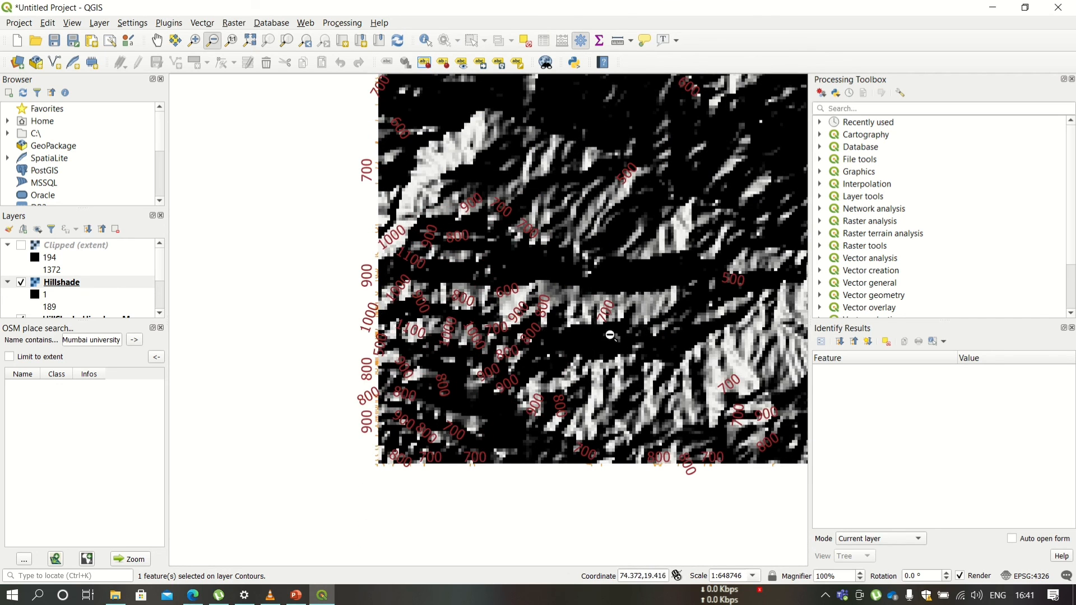
click(694, 341)
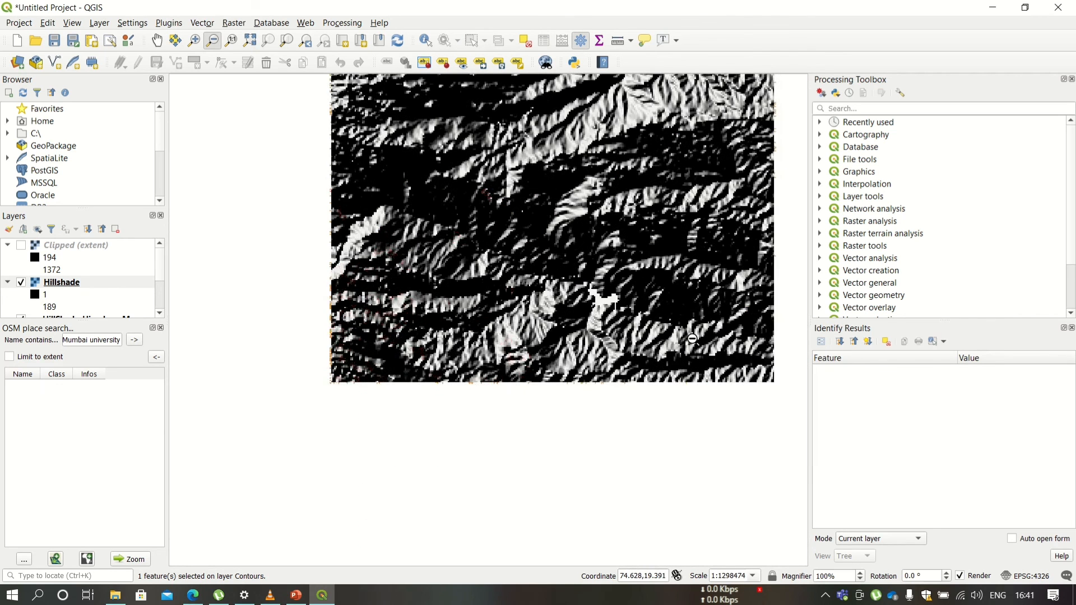
click(157, 41)
drag(536, 207, 456, 264)
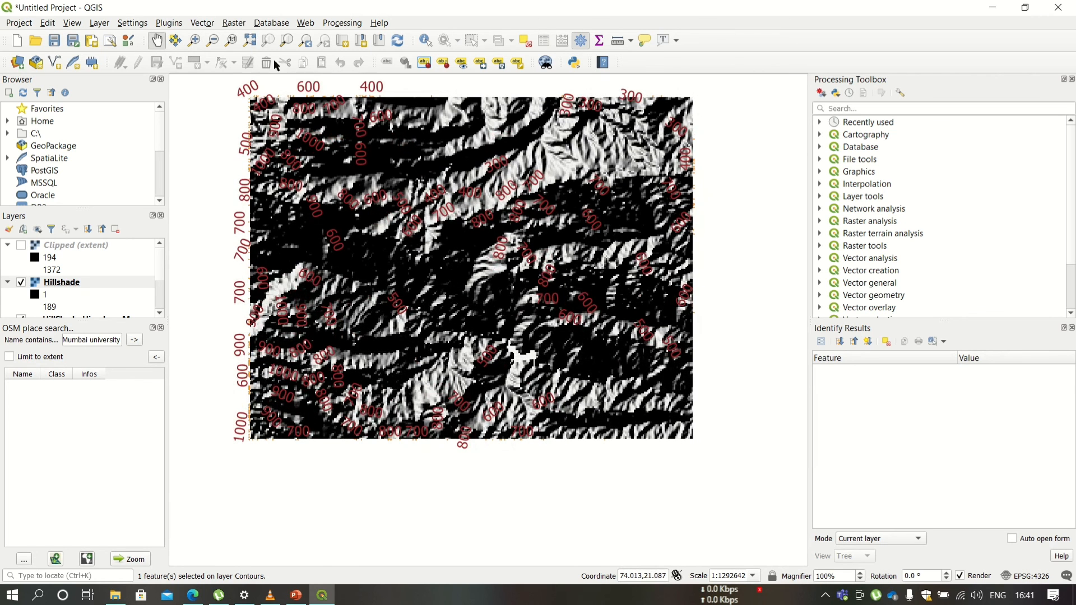
click(194, 40)
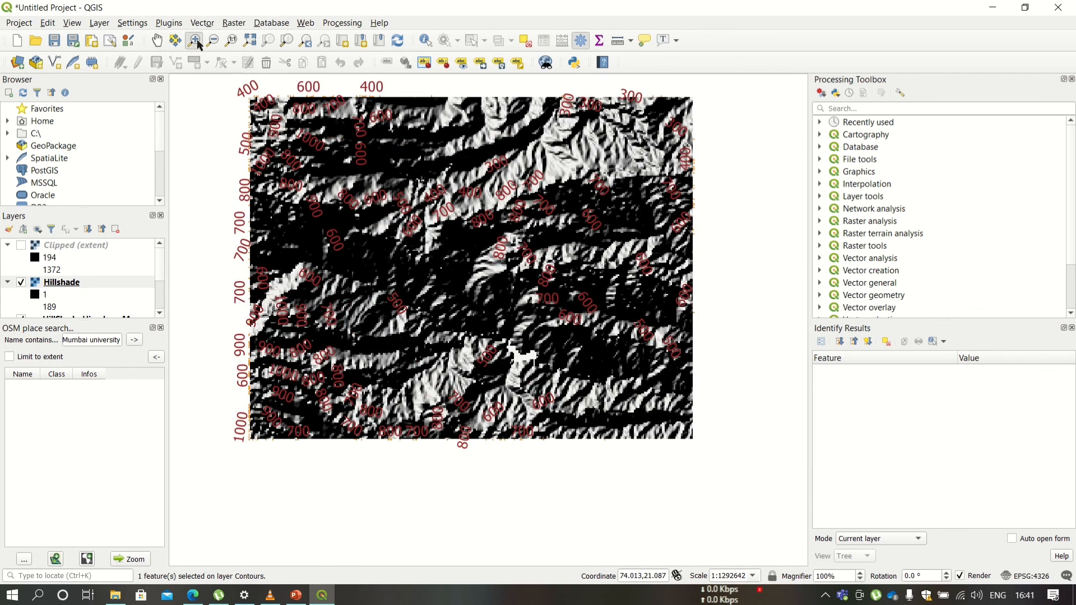
click(420, 232)
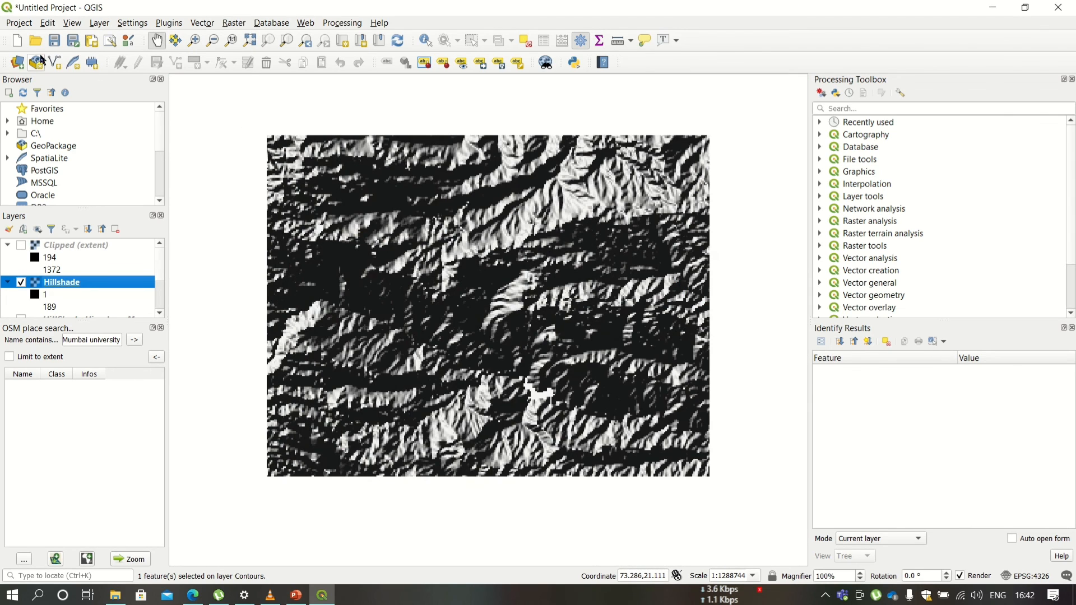
- Save the project as "Practical no. 4 b" in QGZ format in the GIS 2020-21 Practicals folder
click(21, 23)
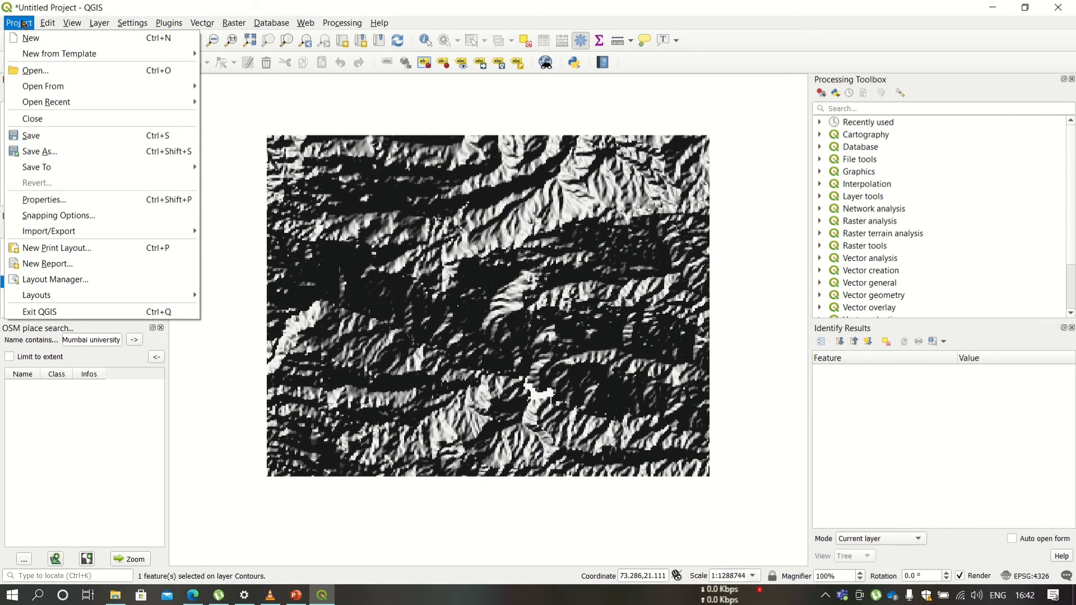
click(34, 141)
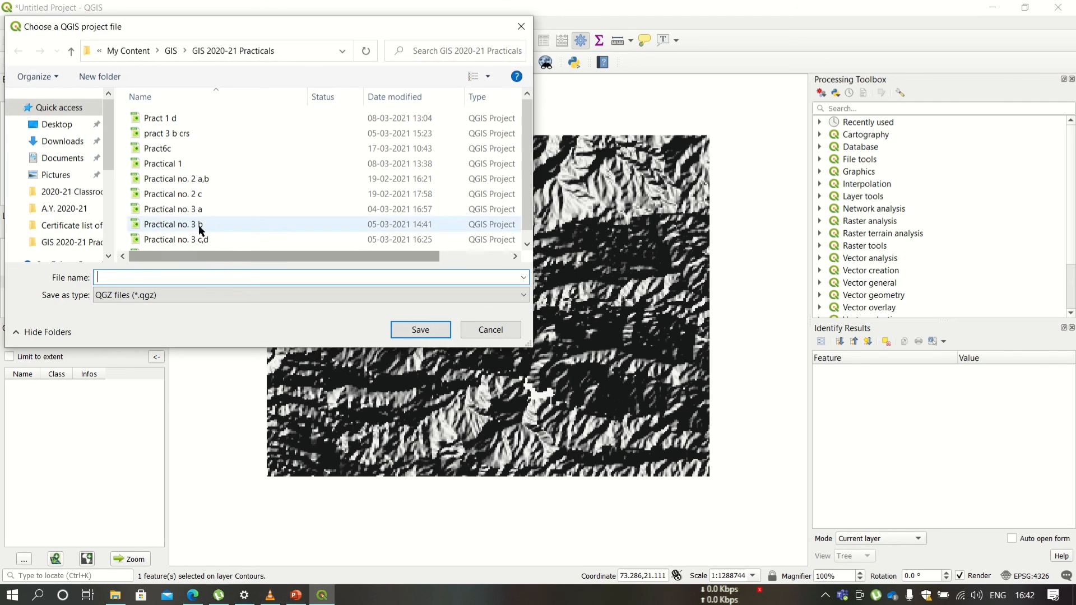
click(194, 210)
double_click(165, 275)
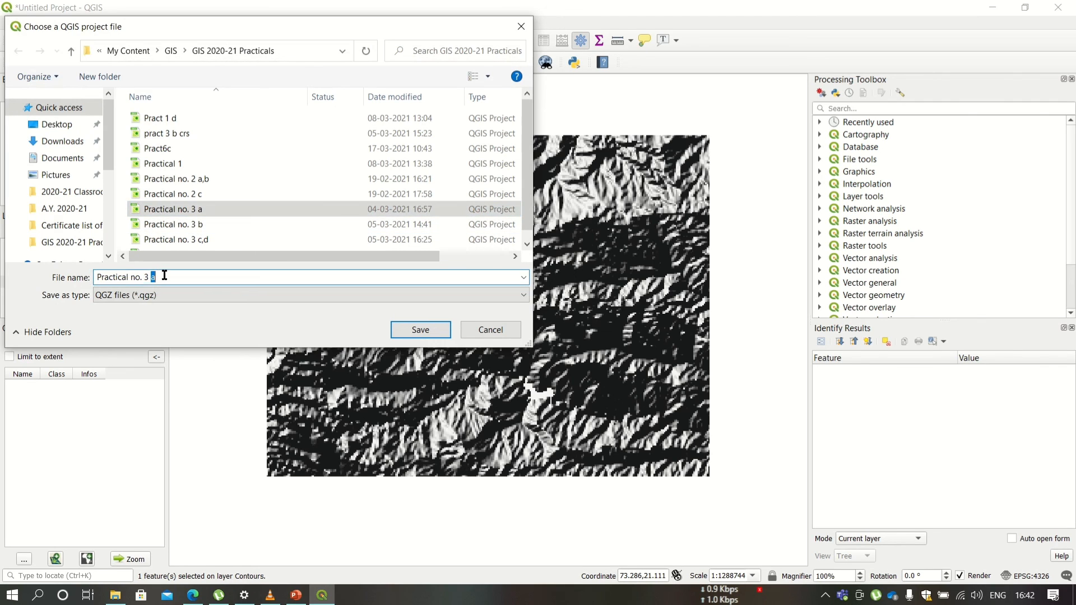
key(BackSpace)
key(BackSpace)
key(BackSpace)
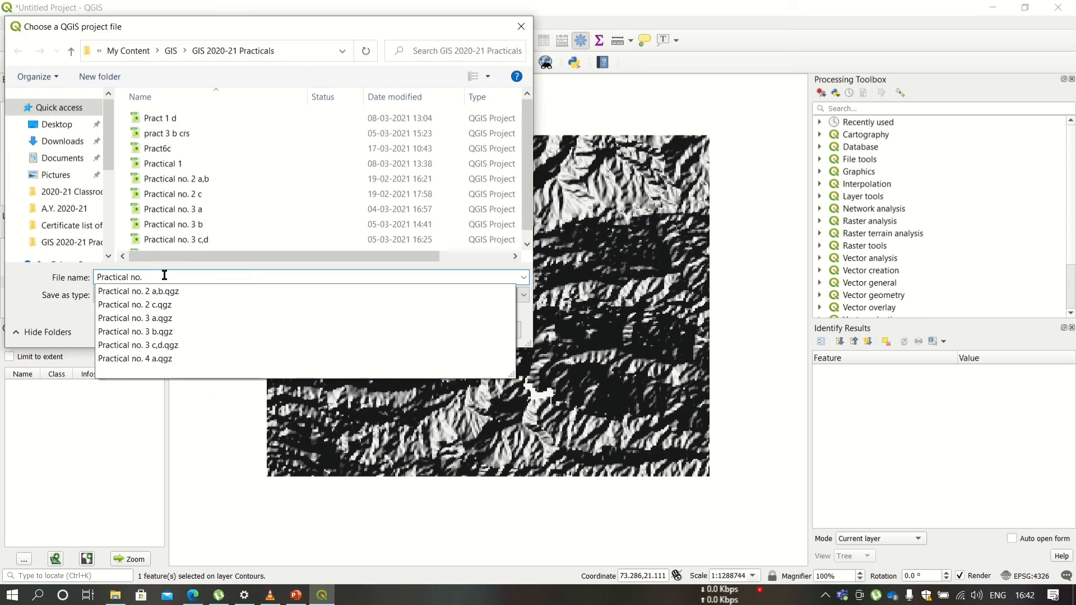
text(4 b)
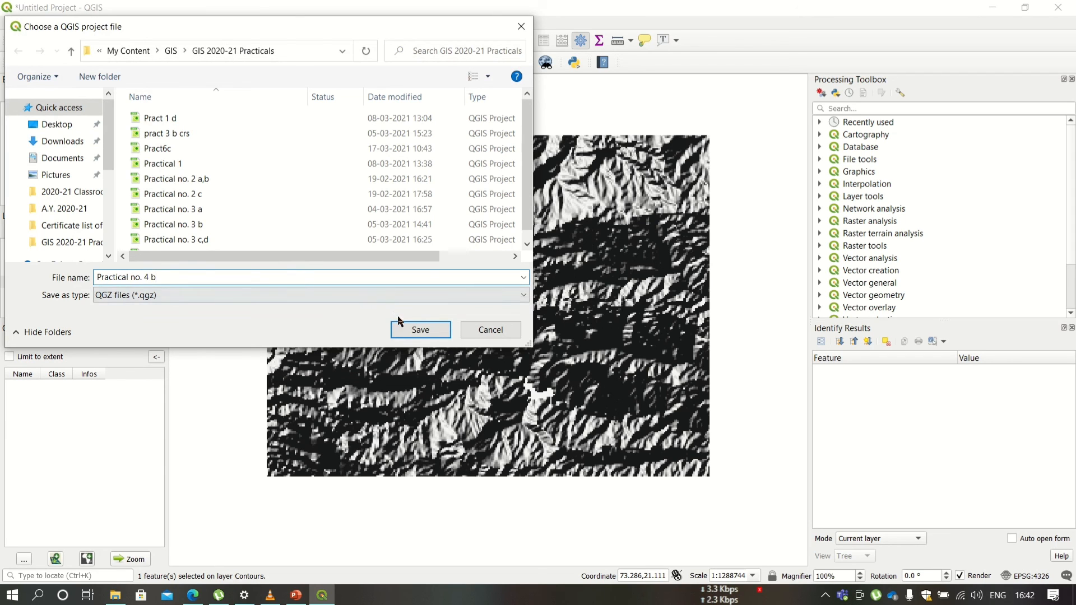
click(400, 330)
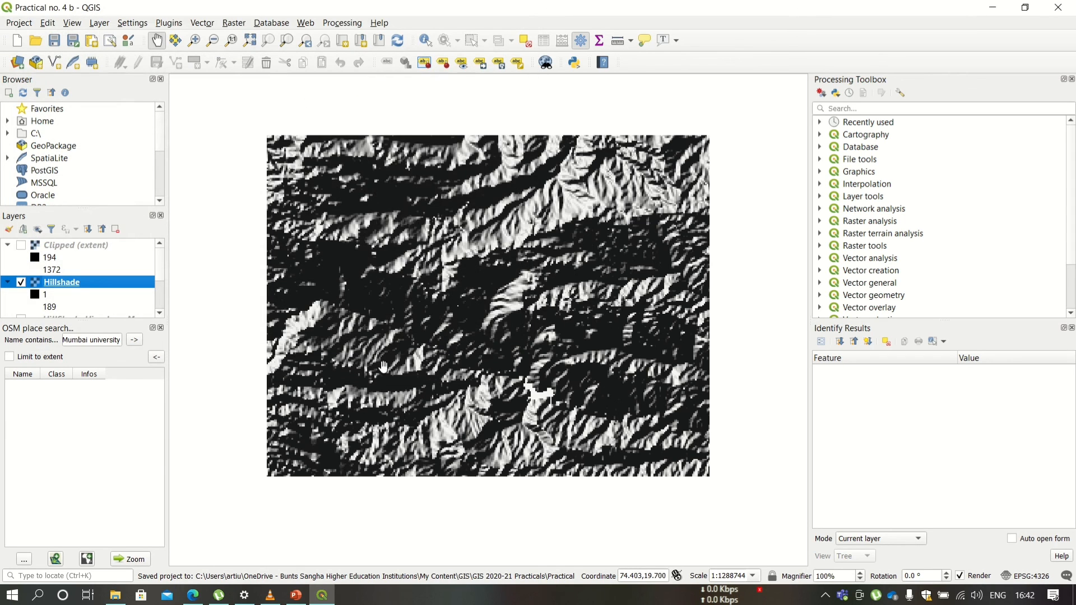